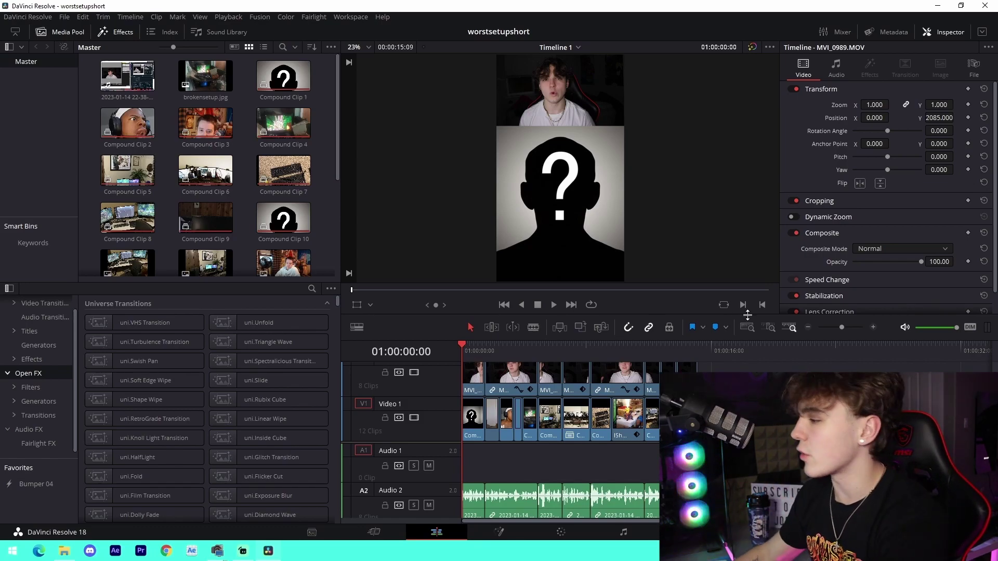
- Review the vertical short by scrubbing the timeline and temporarily disabling the Video 1 track that holds the b-roll
{"action": "left_click_drag", "start_coordinate": [841, 327], "coordinate": [843, 328]}
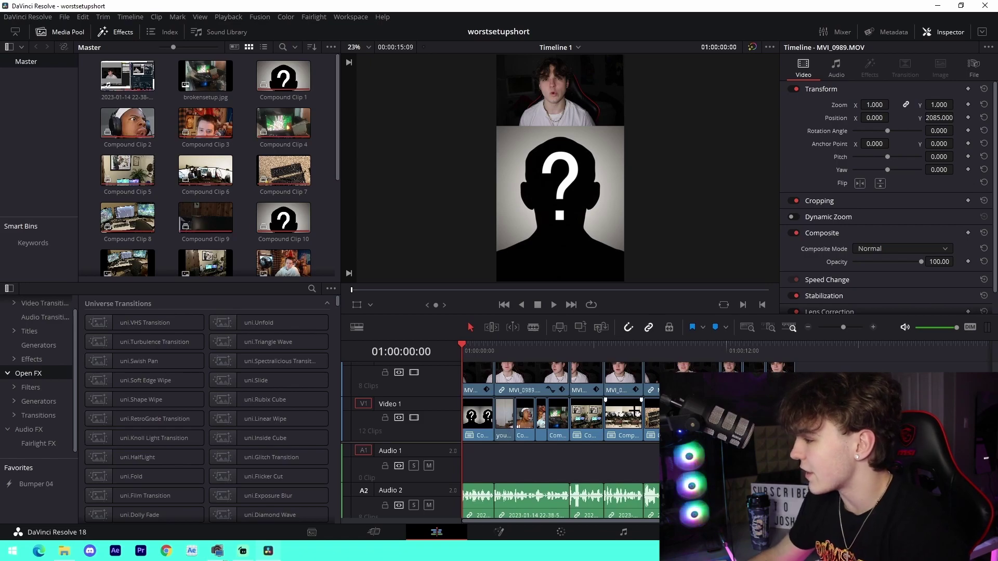
{"action": "left_click_drag", "start_coordinate": [464, 345], "coordinate": [777, 367]}
{"action": "left_click", "coordinate": [414, 417]}
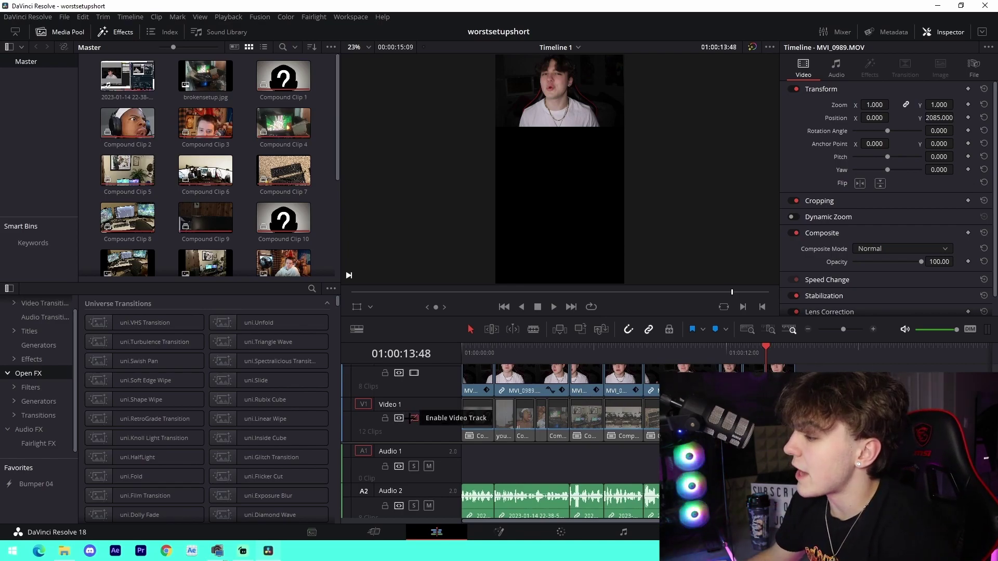
{"action": "left_click", "coordinate": [415, 418]}
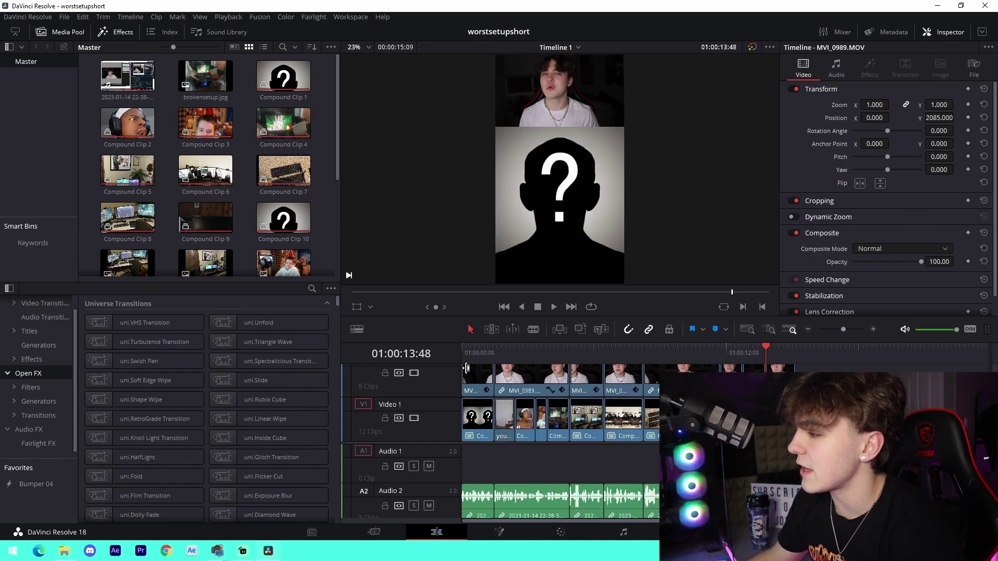
{"action": "left_click_drag", "start_coordinate": [464, 349], "coordinate": [786, 357]}
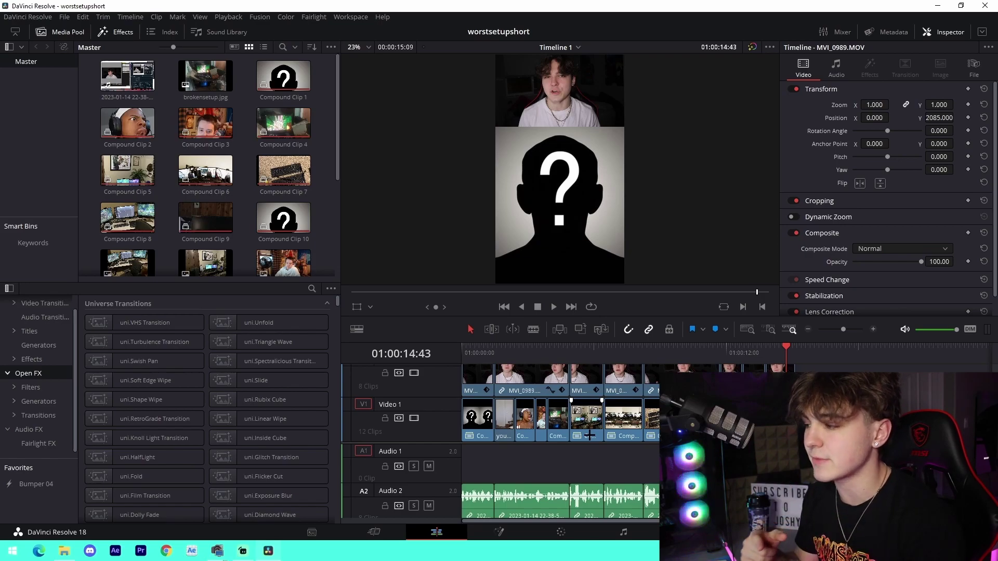
{"action": "key", "text": "Home"}
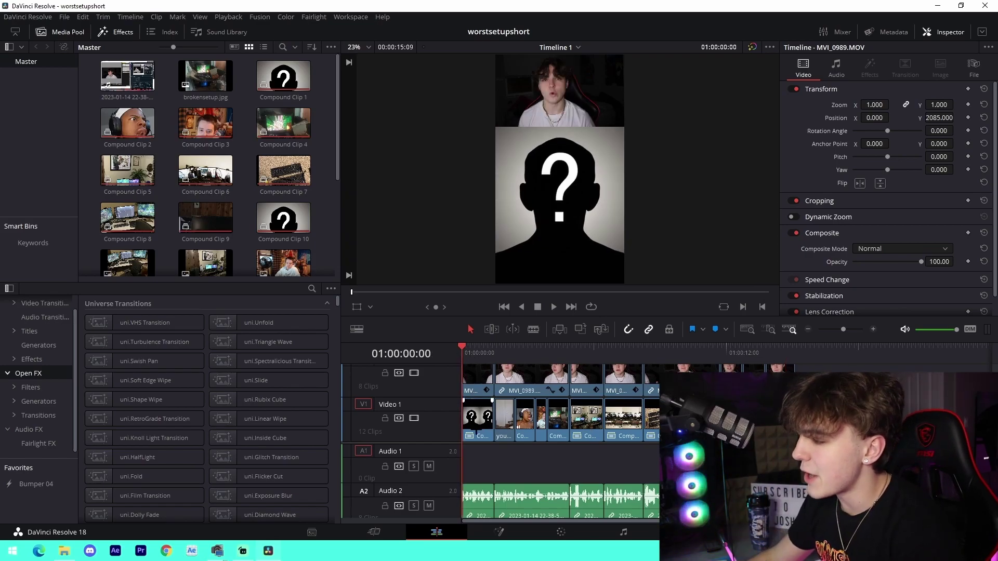
- Play the first compound clip on Video 1, examine its S_BlurMoCurves zoom in Fusion, and scrub through the edited short again
{"action": "left_click", "coordinate": [476, 416]}
{"action": "key", "text": "space"}
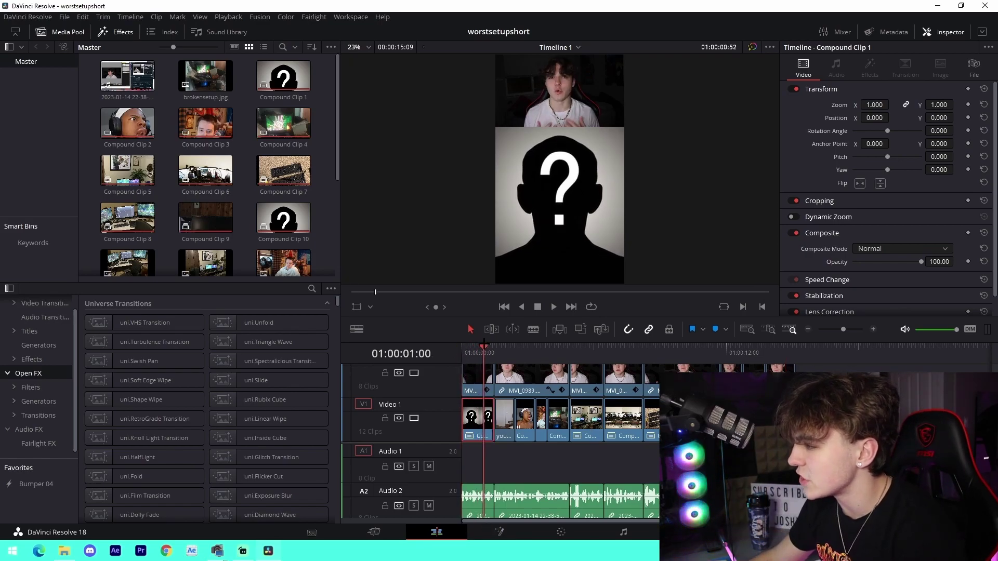
{"action": "key", "text": "space"}
{"action": "key", "text": "Home"}
{"action": "left_click", "coordinate": [499, 532]}
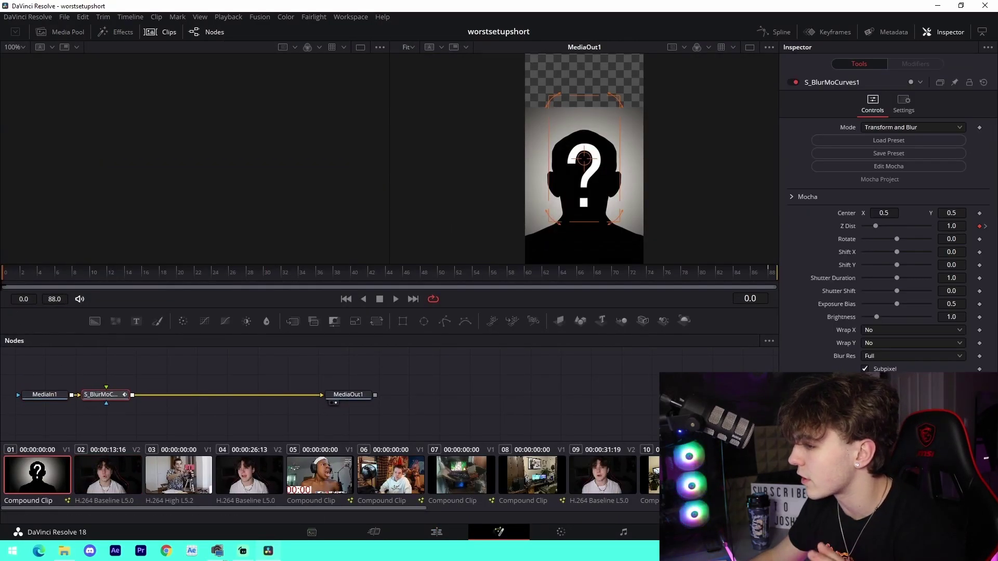
{"action": "left_click_drag", "start_coordinate": [5, 280], "coordinate": [916, 278]}
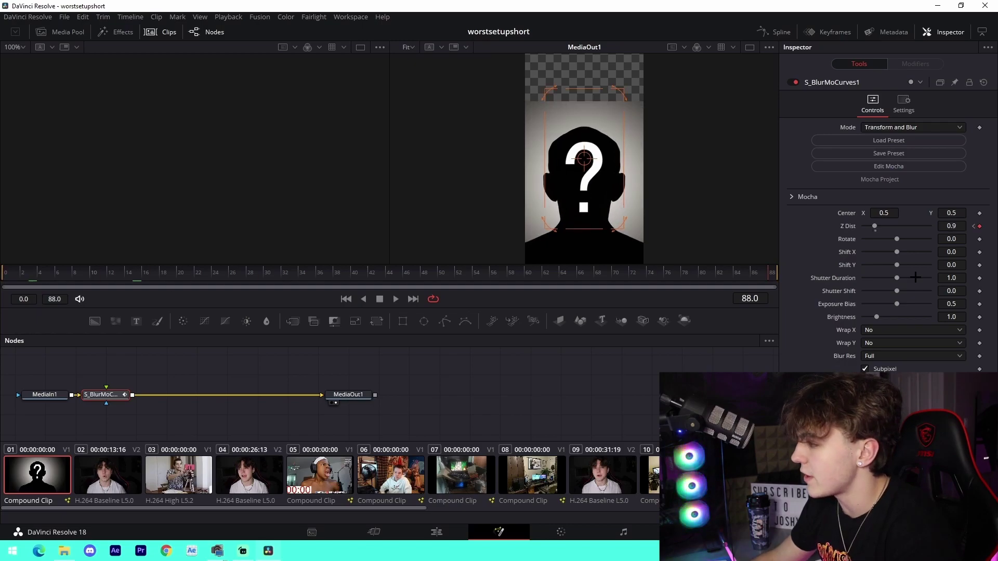
{"action": "key", "text": "shift+4"}
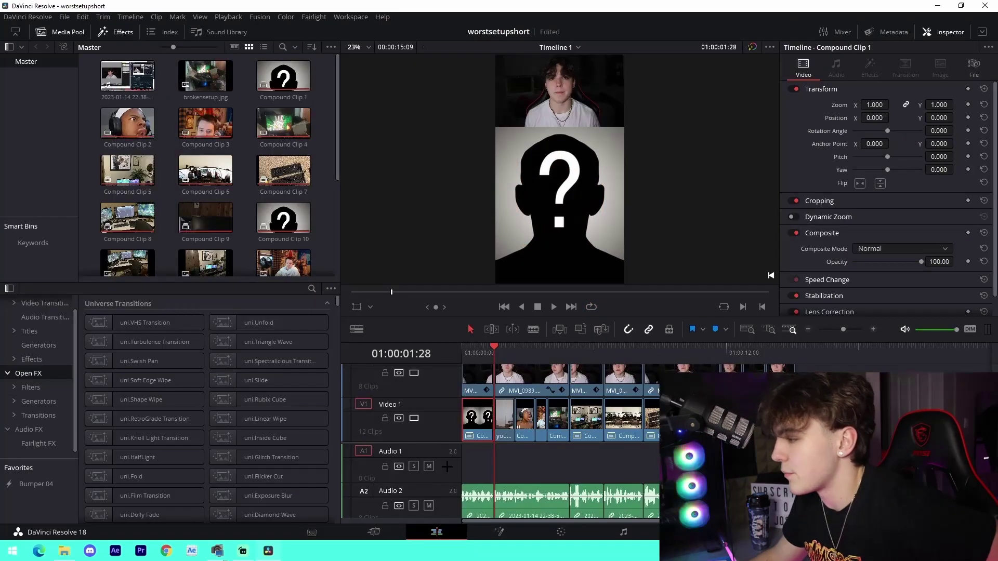
{"action": "left_click_drag", "start_coordinate": [485, 356], "coordinate": [785, 357]}
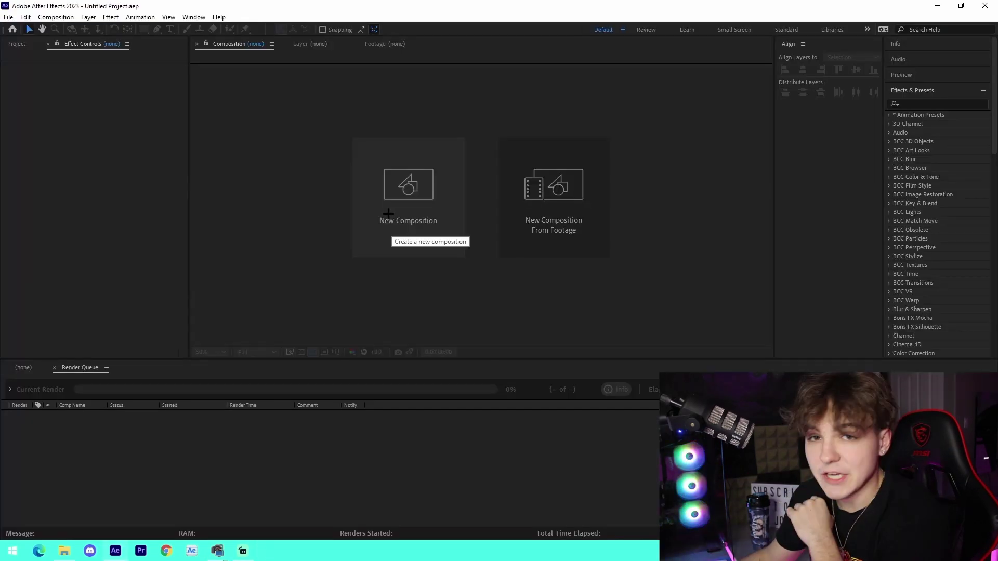
- In After Effects, create a composition named WorstSetup at 1080 x 1920 px, 60 fps, with a duration of 0:00:16:32
{"action": "left_click", "coordinate": [388, 215]}
{"action": "left_click", "coordinate": [424, 207]}
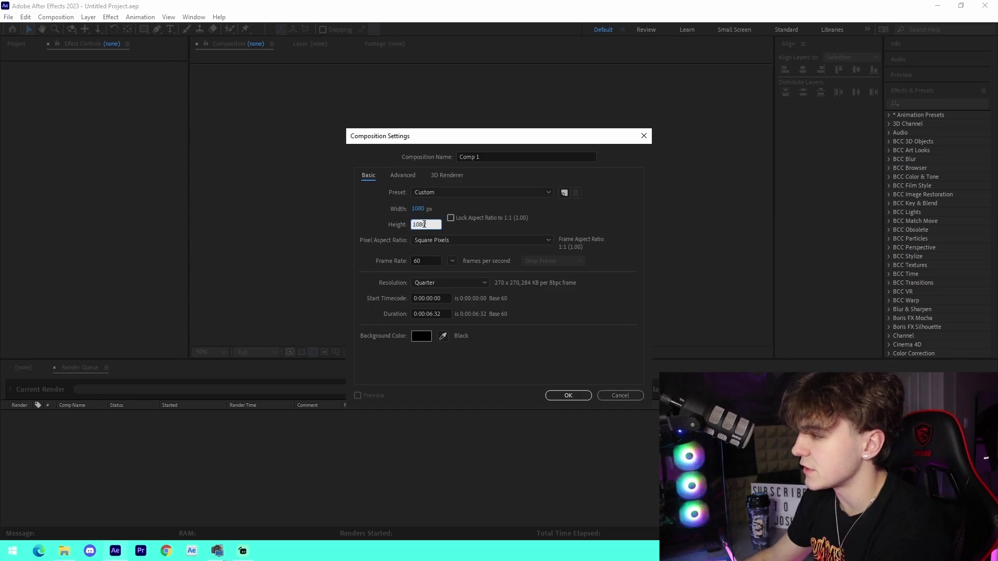
{"action": "type", "text": "1920"}
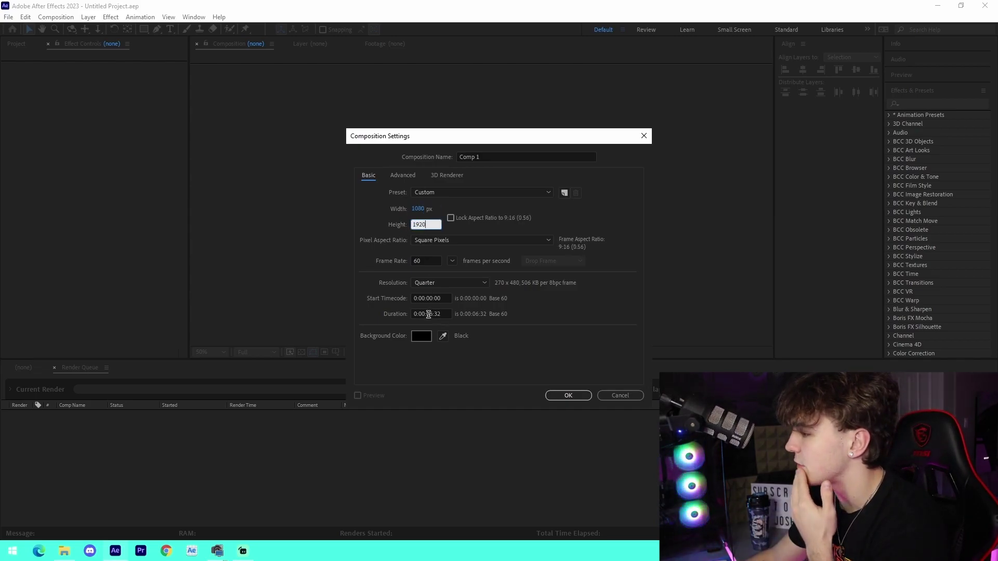
{"action": "double_click", "coordinate": [431, 314]}
{"action": "type", "text": "1"}
{"action": "left_click", "coordinate": [497, 345]}
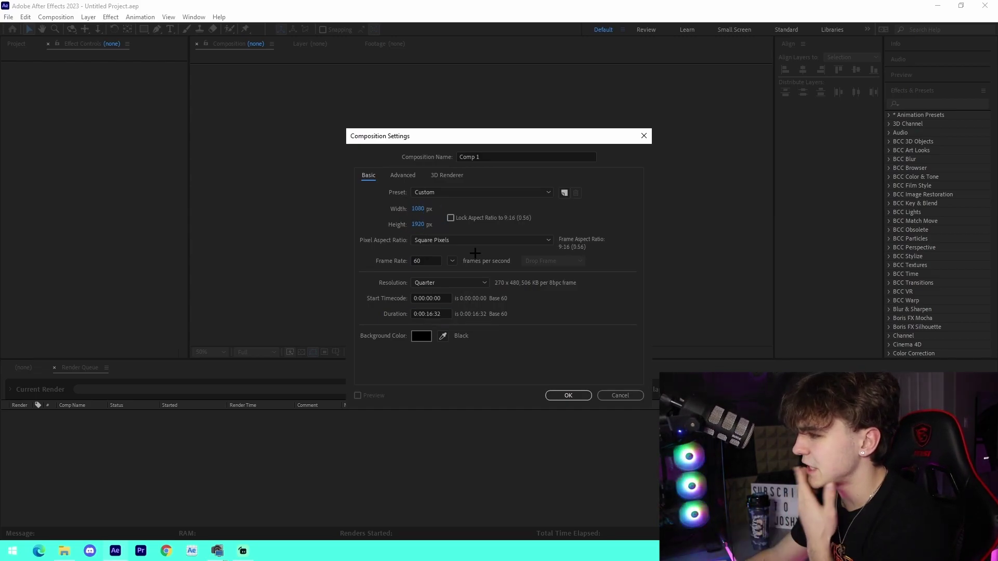
{"action": "left_click_drag", "start_coordinate": [486, 159], "coordinate": [424, 157]}
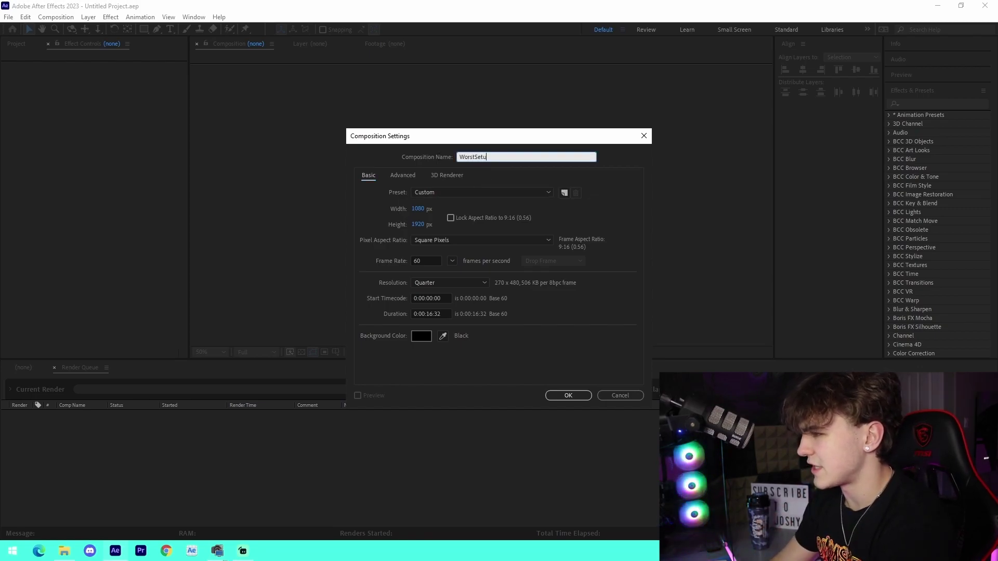
{"action": "left_click", "coordinate": [575, 397]}
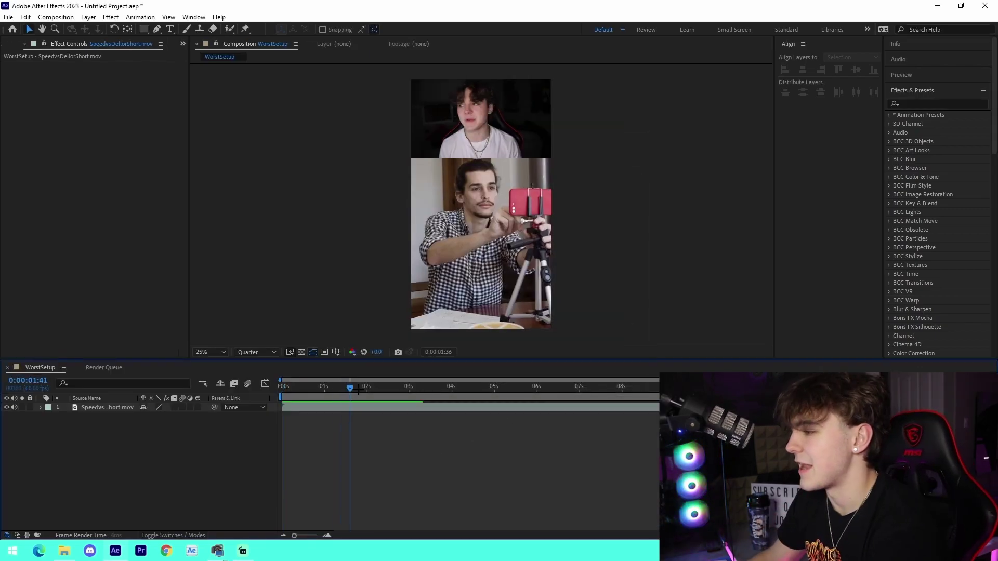
- Preview the footage in the WorstSetup composition and add composition markers at successive points along the timeline
{"action": "left_click_drag", "start_coordinate": [349, 388], "coordinate": [413, 396]}
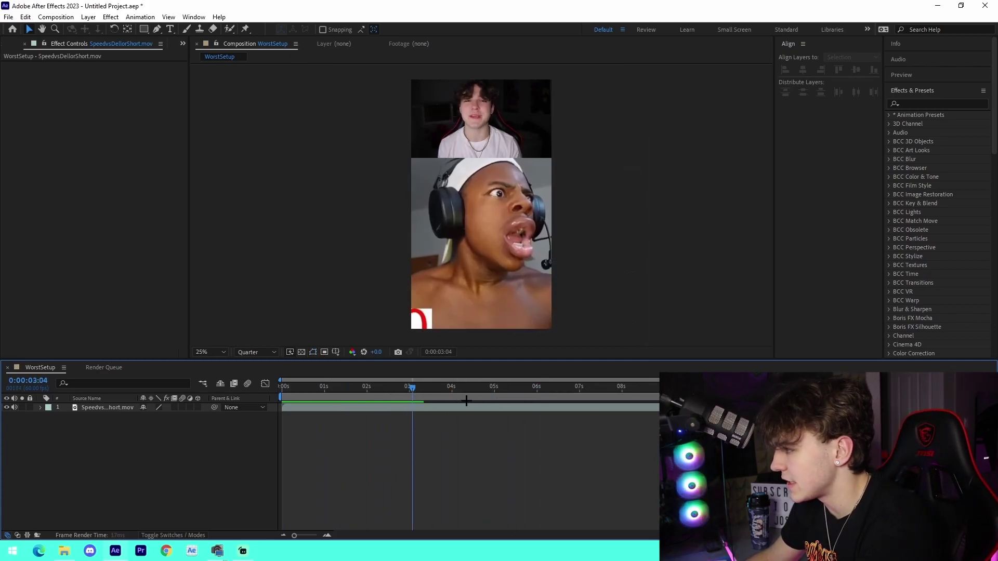
{"action": "key", "text": "space"}
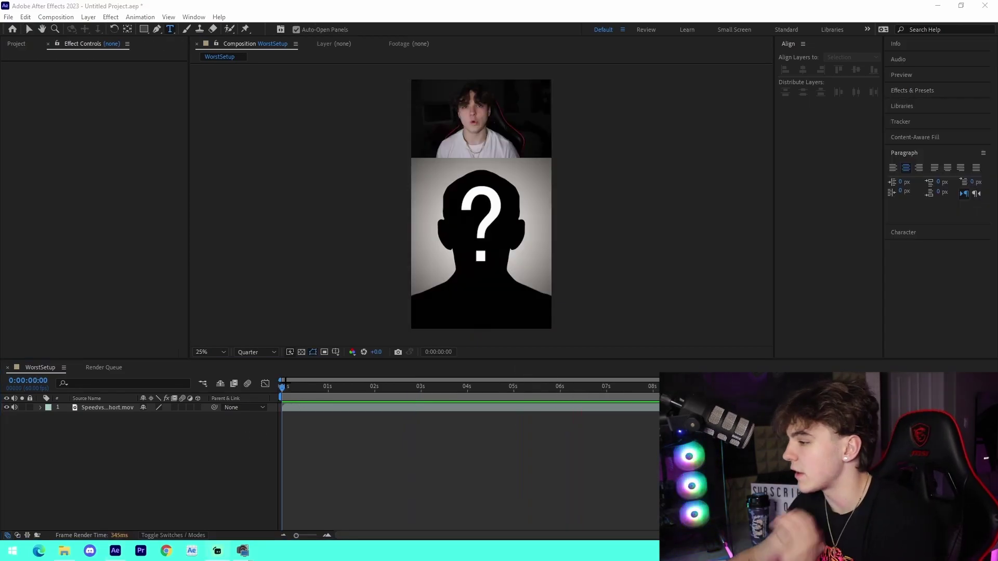
{"action": "left_click_drag", "start_coordinate": [287, 388], "coordinate": [321, 393]}
{"action": "key", "text": "KP_Multiply"}
{"action": "key", "text": "KP_Multiply"}
{"action": "left_click", "coordinate": [352, 394]}
{"action": "key", "text": "KP_Multiply"}
{"action": "left_click", "coordinate": [389, 393]}
{"action": "key", "text": "KP_Multiply"}
{"action": "key", "text": "KP_Multiply"}
{"action": "key", "text": "KP_Multiply"}
{"action": "key", "text": "KP_Multiply"}
{"action": "key", "text": "KP_Multiply"}
{"action": "key", "text": "KP_Multiply"}
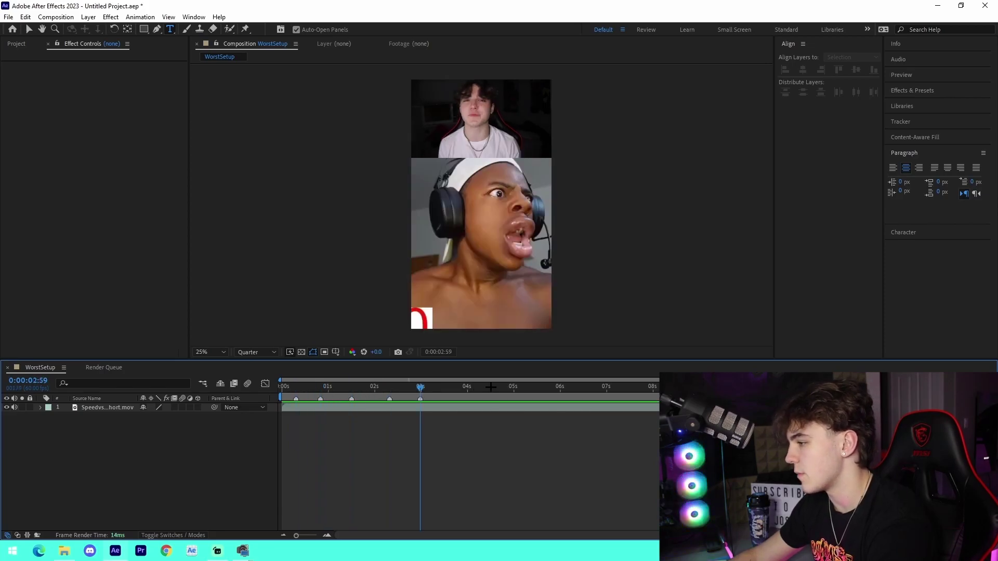
- Locate the end of the footage and set the composition's duration to its timecode, 0:00:15:09
{"action": "left_click", "coordinate": [888, 393]}
{"action": "scroll", "coordinate": [888, 394], "scroll_direction": "right", "scroll_amount": 2}
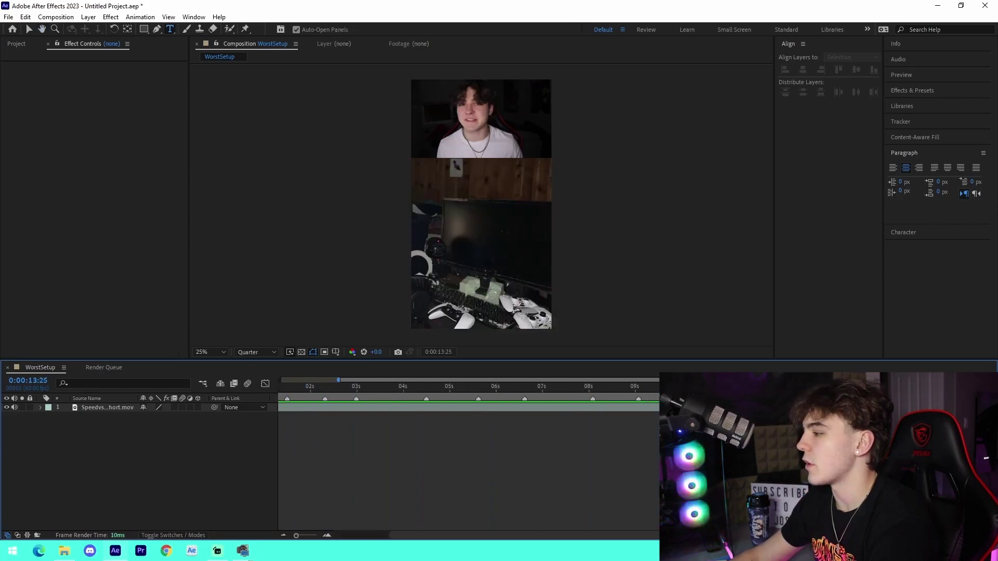
{"action": "left_click", "coordinate": [878, 394]}
{"action": "left_click", "coordinate": [932, 393]}
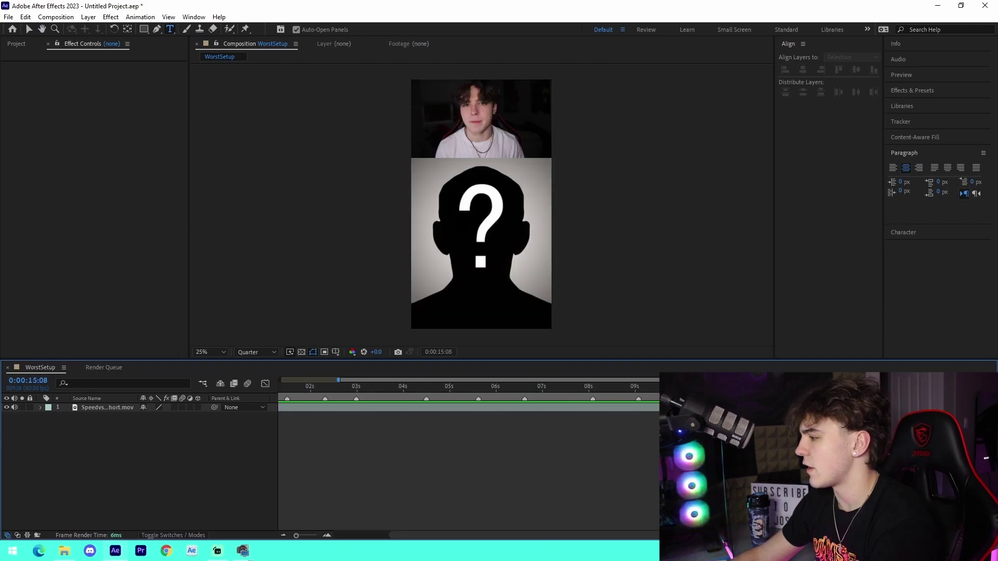
{"action": "left_click", "coordinate": [42, 381]}
{"action": "key", "text": "ctrl+c"}
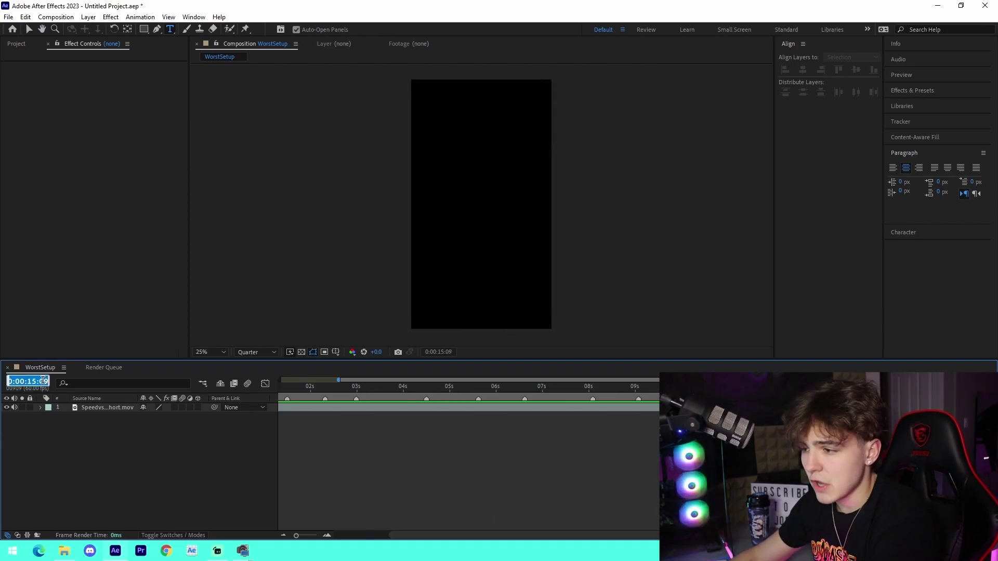
{"action": "left_click", "coordinate": [65, 15]}
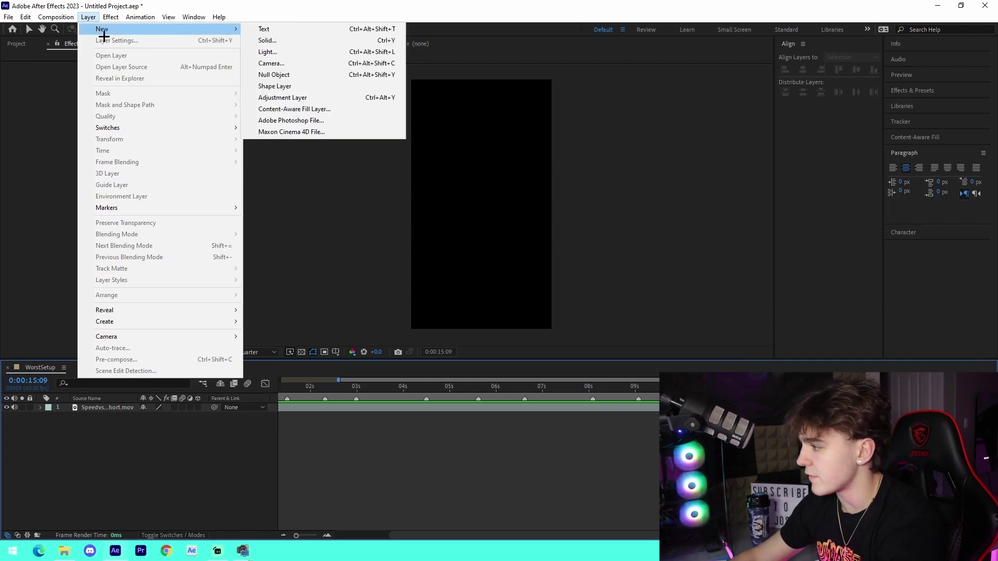
{"action": "left_click", "coordinate": [91, 44]}
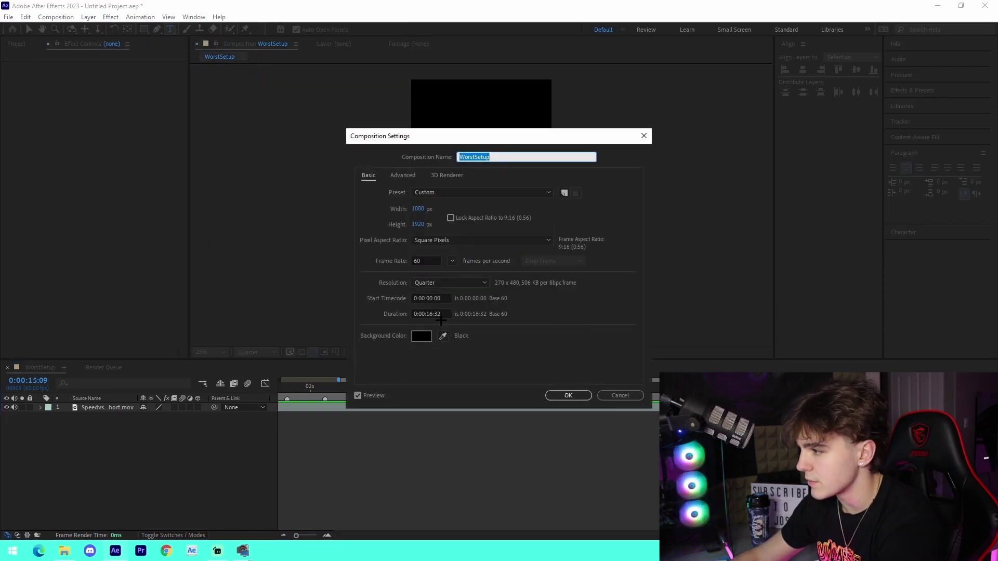
{"action": "left_click", "coordinate": [432, 312]}
{"action": "key", "text": "ctrl+v"}
{"action": "left_click", "coordinate": [550, 399]}
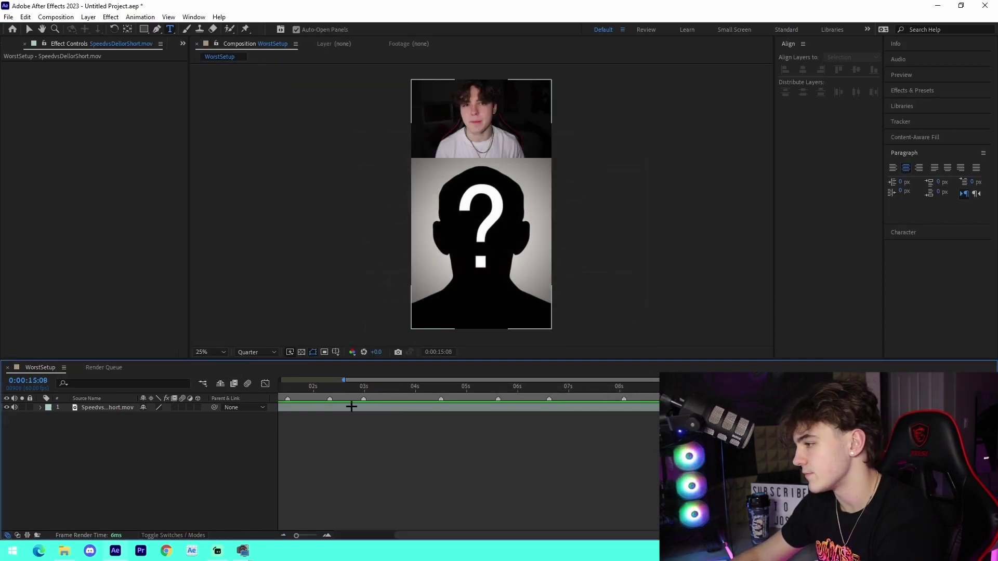
- Add a text layer reading WHICH over the silhouette image, with the playhead at the start of the composition
{"action": "left_click_drag", "start_coordinate": [334, 389], "coordinate": [159, 394]}
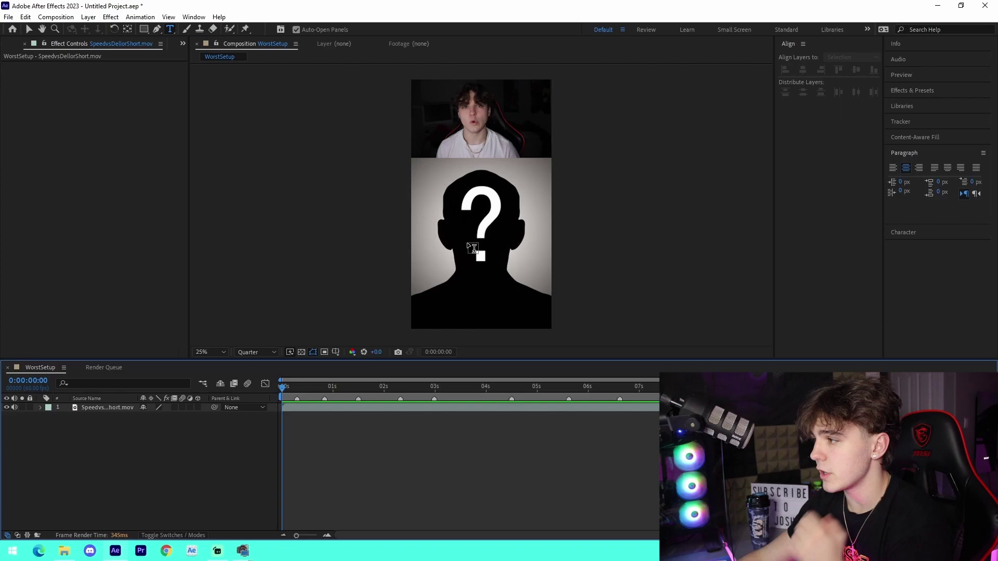
{"action": "left_click", "coordinate": [464, 241]}
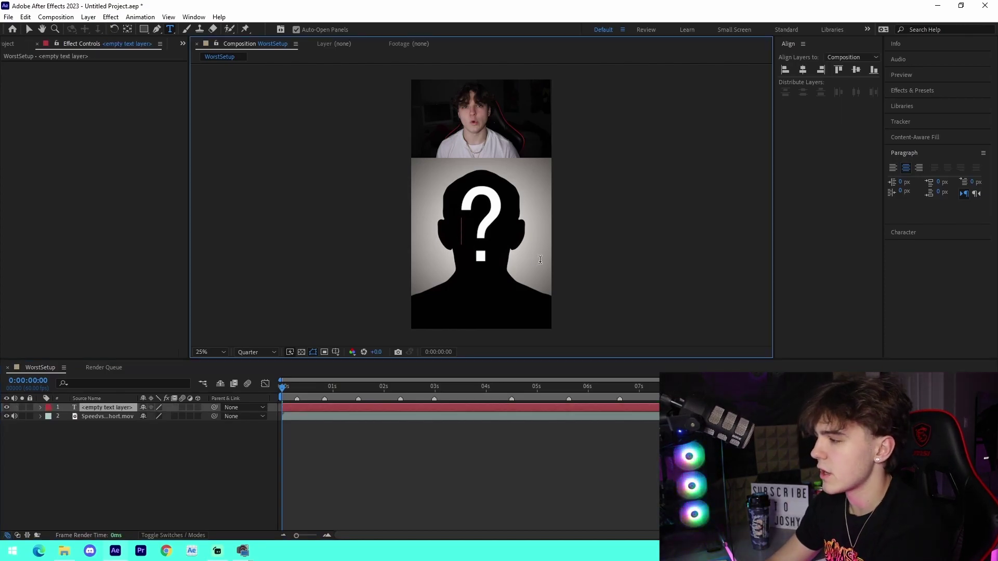
{"action": "type", "text": "THBIS"}
{"action": "key", "text": "BackSpace"}
{"action": "key", "text": "BackSpace"}
{"action": "key", "text": "BackSpace"}
{"action": "type", "text": "IS"}
{"action": "left_click", "coordinate": [319, 460]}
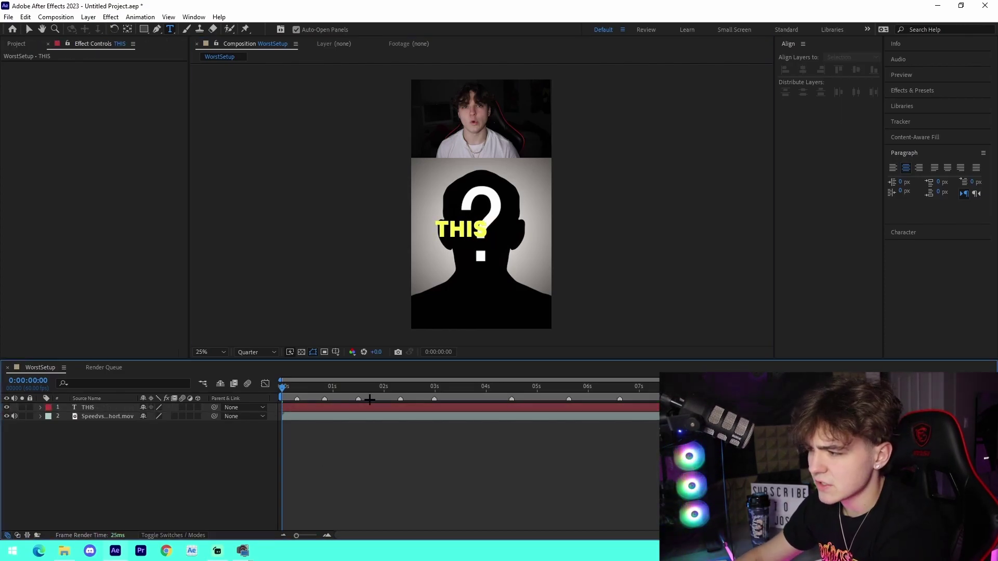
{"action": "left_click", "coordinate": [479, 227]}
{"action": "double_click", "coordinate": [479, 228]}
{"action": "type", "text": "WHICH"}
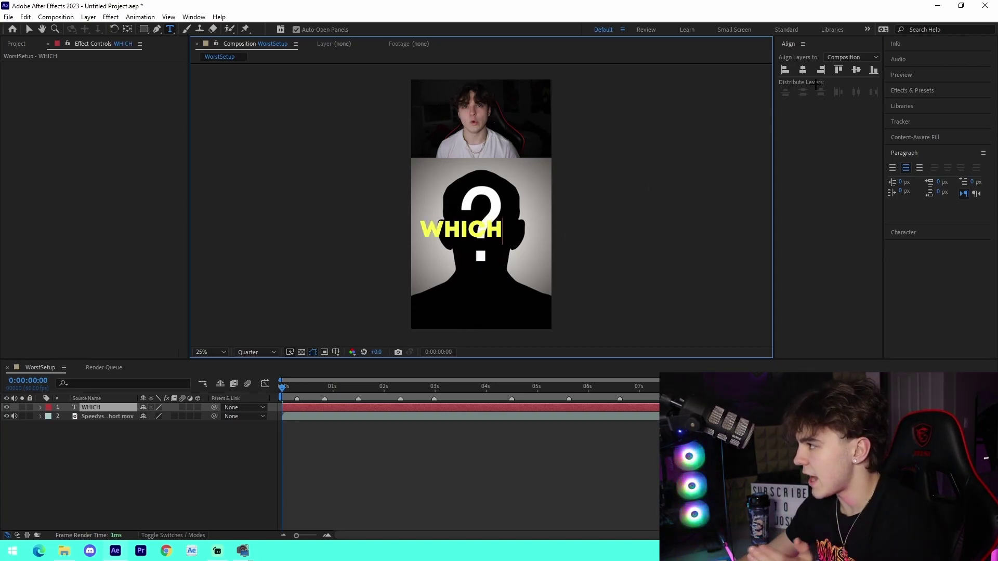
- Center the WHICH text horizontally in the composition and move it down slightly over the silhouette
{"action": "left_click", "coordinate": [804, 69]}
{"action": "key", "text": "p"}
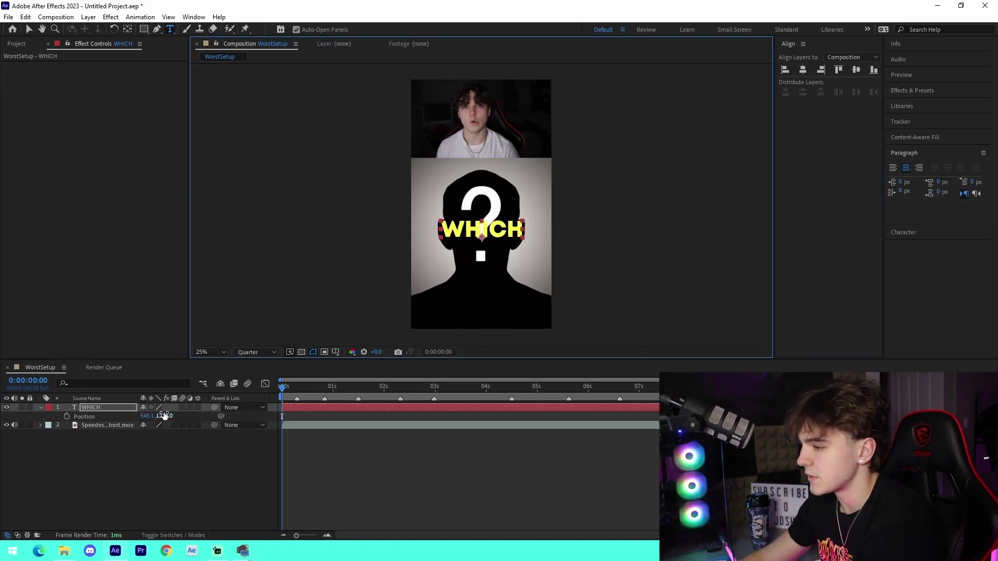
{"action": "left_click_drag", "start_coordinate": [165, 421], "coordinate": [231, 416]}
{"action": "key", "text": "p"}
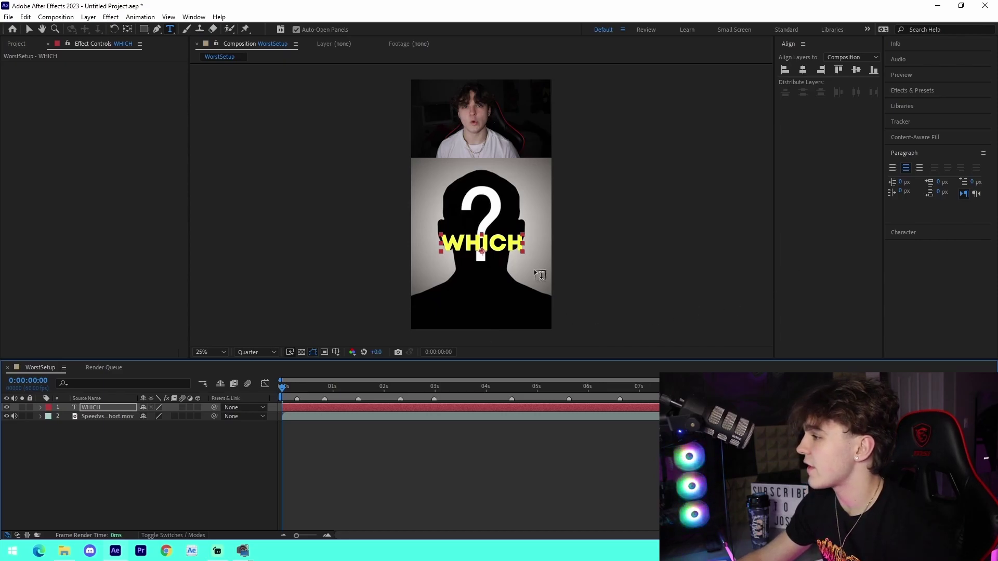
- Examine the WHICH text's character settings and fill color, keeping them as they are
{"action": "double_click", "coordinate": [480, 243]}
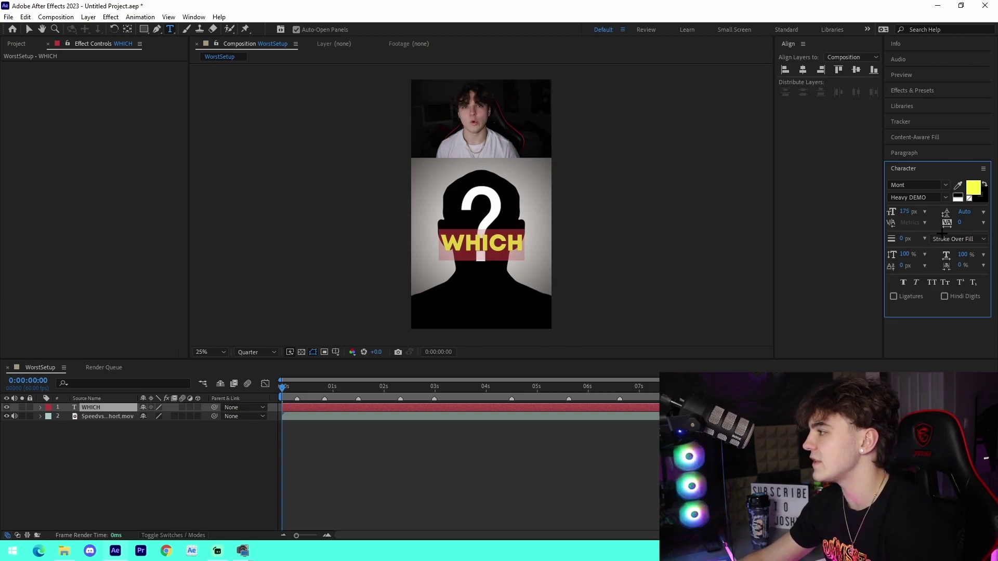
{"action": "left_click", "coordinate": [974, 187]}
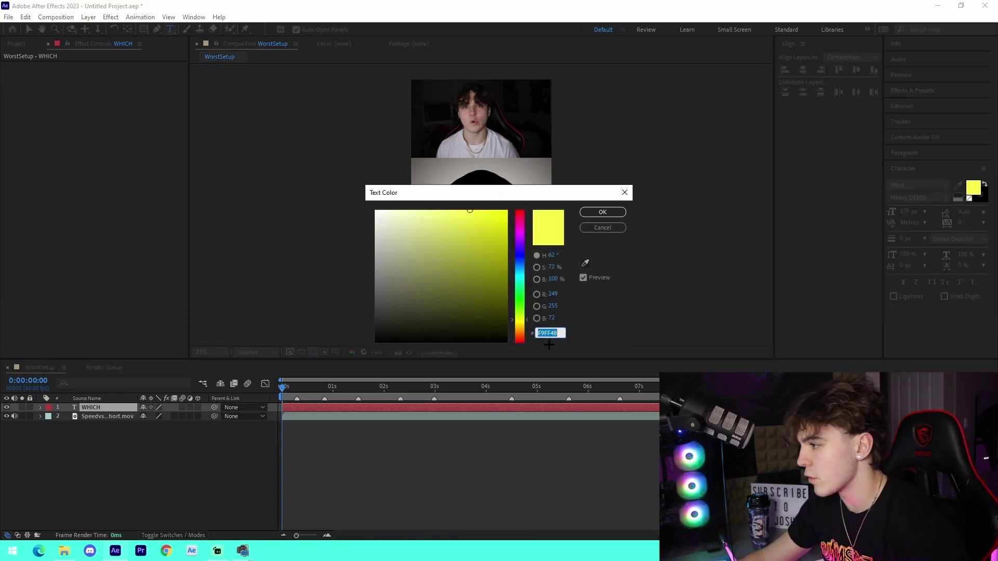
{"action": "left_click", "coordinate": [613, 214]}
{"action": "left_click", "coordinate": [609, 211]}
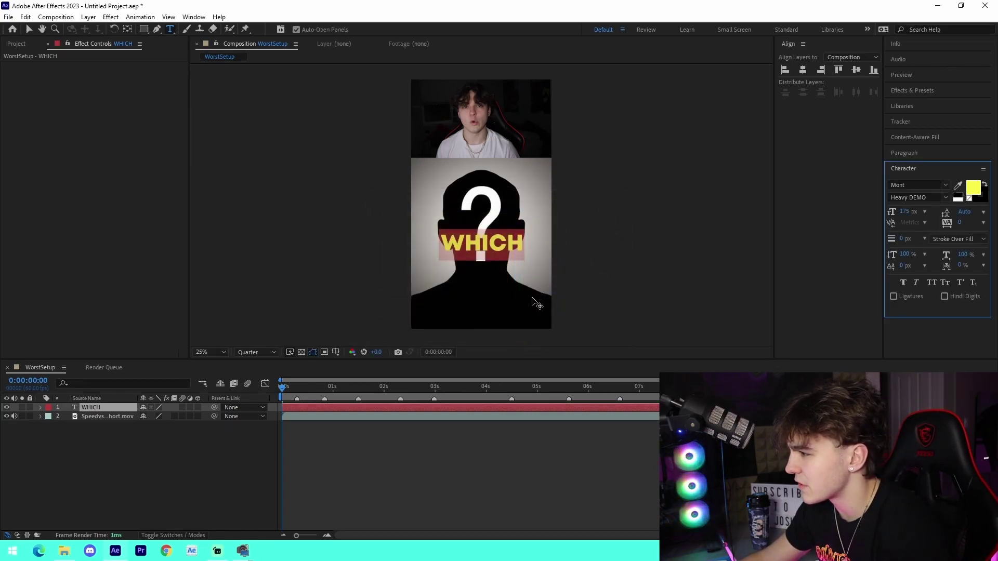
{"action": "left_click", "coordinate": [343, 438]}
- Apply the recent animation preset 2 Shorts to the WHICH text layer
{"action": "left_click", "coordinate": [340, 408]}
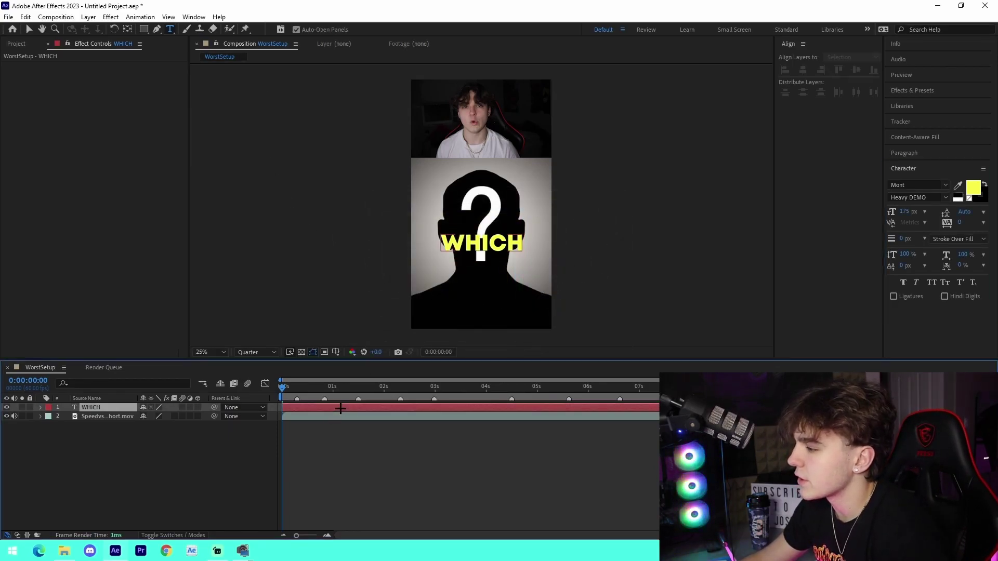
{"action": "left_click", "coordinate": [142, 17]}
{"action": "mouse_move", "coordinate": [156, 51]}
{"action": "left_click", "coordinate": [338, 63]}
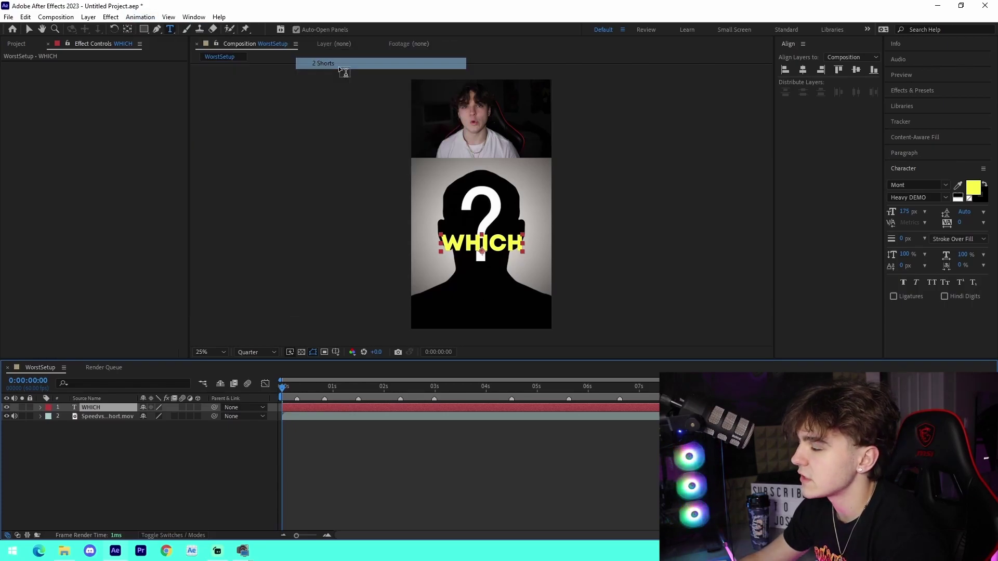
- Split the WHICH text layer at each of the first six timeline markers, up to about 4.5 seconds
{"action": "key", "text": "v"}
{"action": "left_click", "coordinate": [403, 445]}
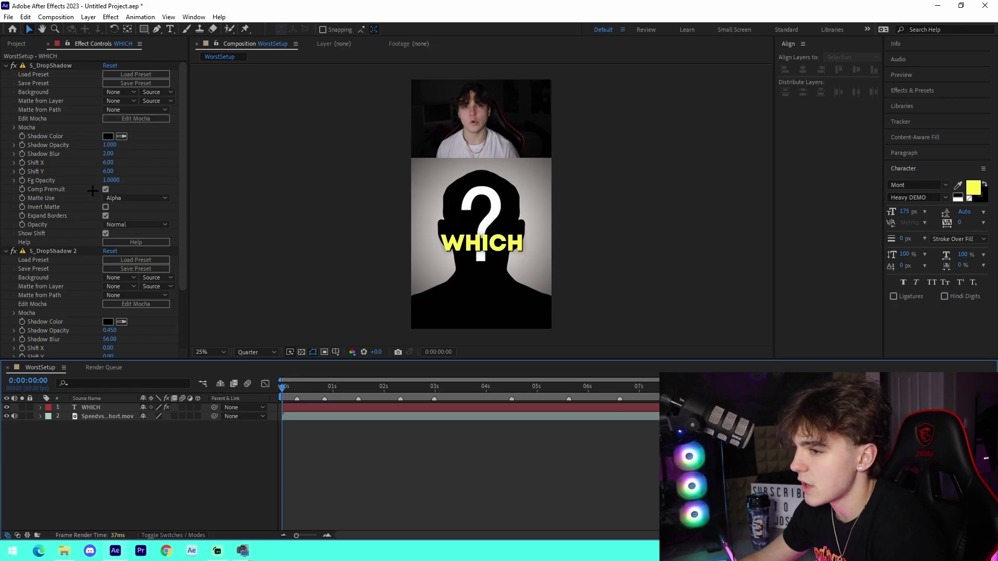
{"action": "scroll", "coordinate": [92, 191], "scroll_direction": "down", "scroll_amount": 3}
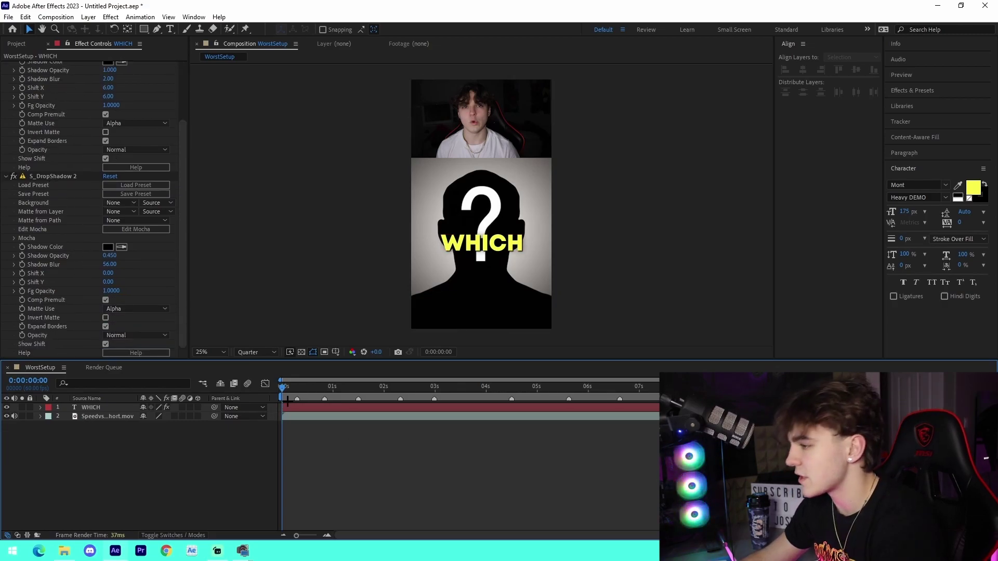
{"action": "left_click", "coordinate": [297, 388], "text": "shift"}
{"action": "left_click", "coordinate": [307, 409]}
{"action": "key", "text": "ctrl+shift+d"}
{"action": "left_click", "coordinate": [326, 388], "text": "shift"}
{"action": "key", "text": "ctrl+shift+d"}
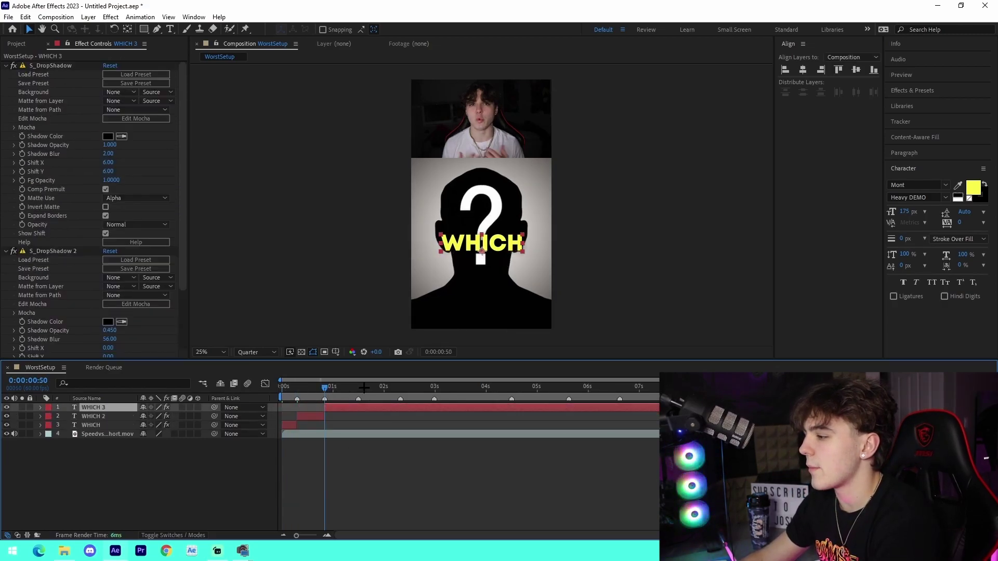
{"action": "left_click", "coordinate": [358, 386]}
{"action": "key", "text": "ctrl+shift+d"}
{"action": "left_click", "coordinate": [400, 386]}
{"action": "key", "text": "ctrl+shift+d"}
{"action": "left_click", "coordinate": [434, 386]}
{"action": "key", "text": "ctrl+shift+d"}
{"action": "left_click", "coordinate": [512, 386]}
{"action": "key", "text": "ctrl+shift+d"}
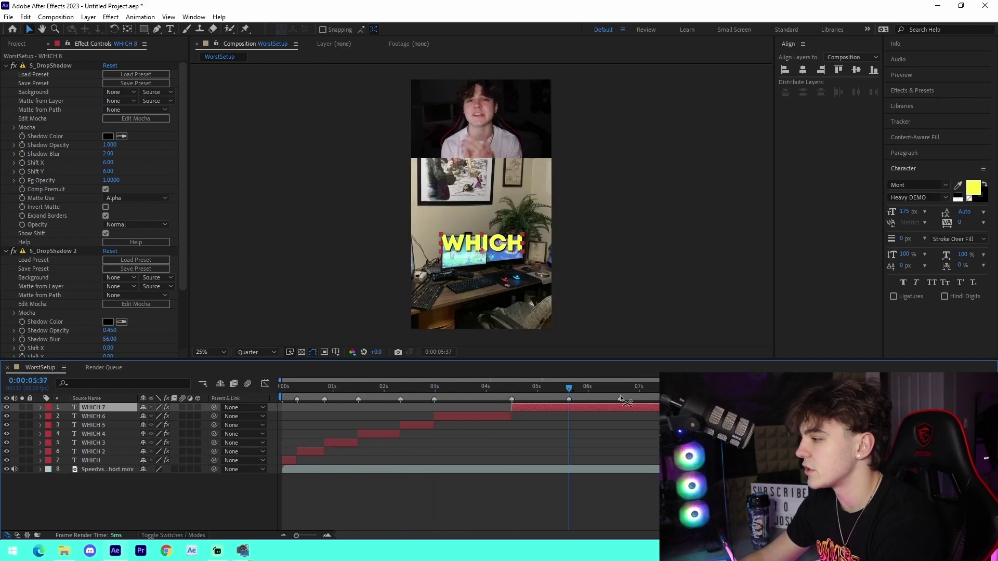
- Continue splitting the WHICH text layer at the remaining timeline markers, through 14:50
{"action": "left_click", "coordinate": [621, 399]}
{"action": "key", "text": "ctrl+shift+d"}
{"action": "left_click", "coordinate": [690, 399]}
{"action": "key", "text": "ctrl+shift+d"}
{"action": "left_click", "coordinate": [738, 399]}
{"action": "key", "text": "ctrl+shift+d"}
{"action": "left_click", "coordinate": [796, 398]}
{"action": "key", "text": "ctrl+shift+d"}
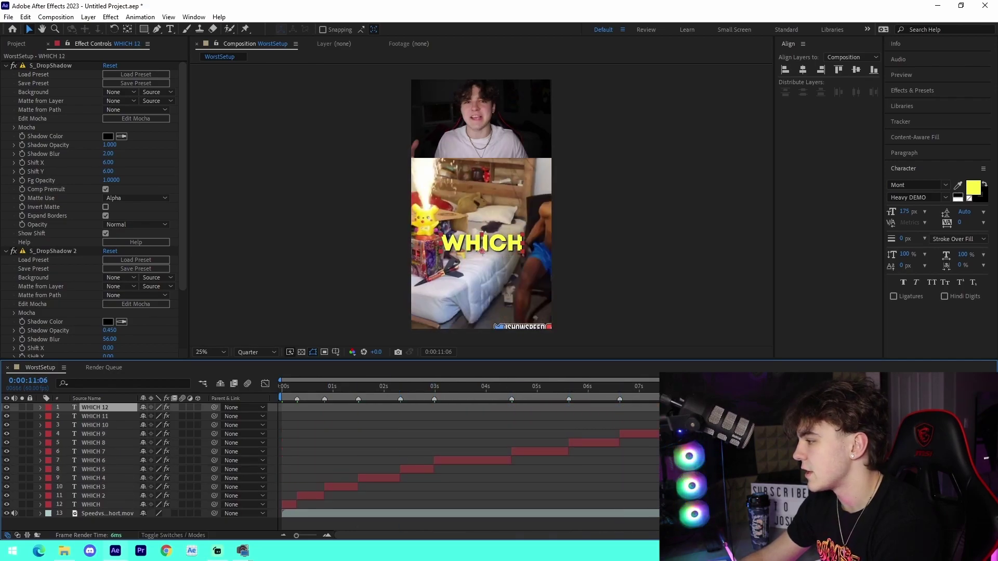
{"action": "left_click", "coordinate": [880, 387]}
{"action": "key", "text": "ctrl+shift+d"}
{"action": "left_click", "coordinate": [897, 387]}
{"action": "key", "text": "ctrl+shift+d"}
{"action": "left_click", "coordinate": [921, 387]}
{"action": "key", "text": "ctrl+shift+d"}
{"action": "left_click_drag", "start_coordinate": [921, 442], "coordinate": [851, 442]}
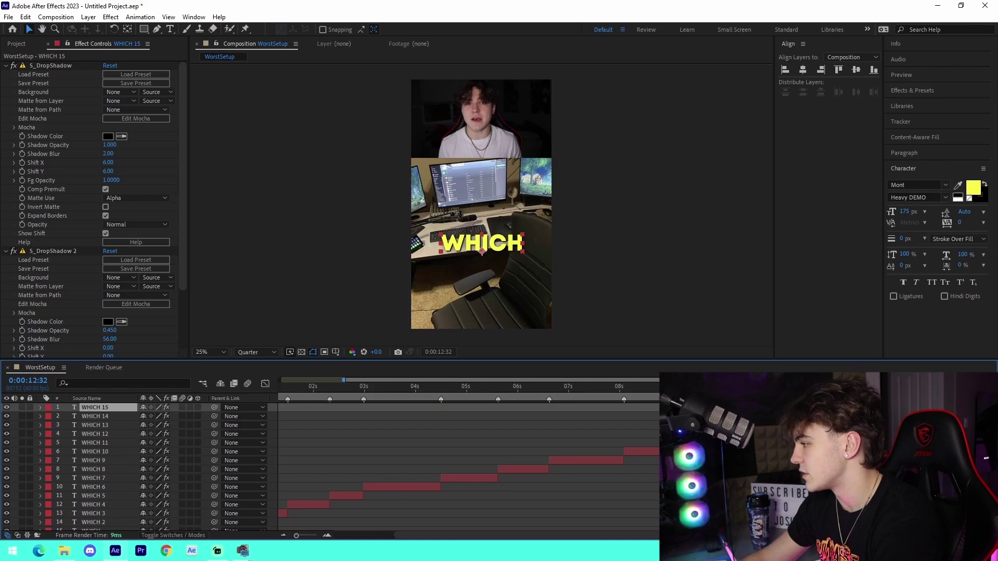
{"action": "key", "text": "ctrl+shift+d"}
{"action": "key", "text": "ctrl+shift+d"}
{"action": "key", "text": "ctrl+shift+d"}
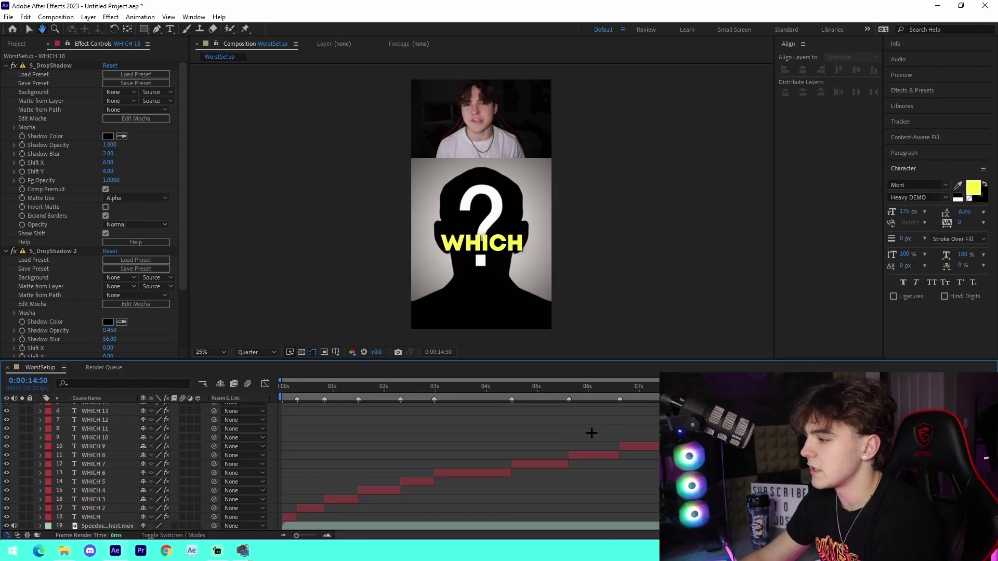
- Replace the text of the second and third caption segments with YOUTUBER and HAS
{"action": "left_click_drag", "start_coordinate": [287, 387], "coordinate": [310, 387]}
{"action": "double_click", "coordinate": [463, 252]}
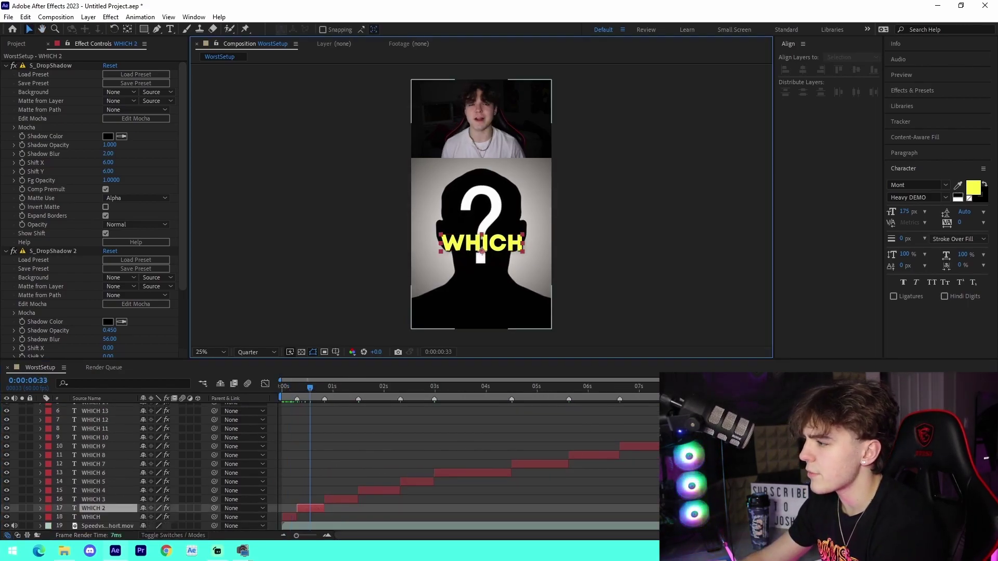
{"action": "type", "text": "YOUTUBER"}
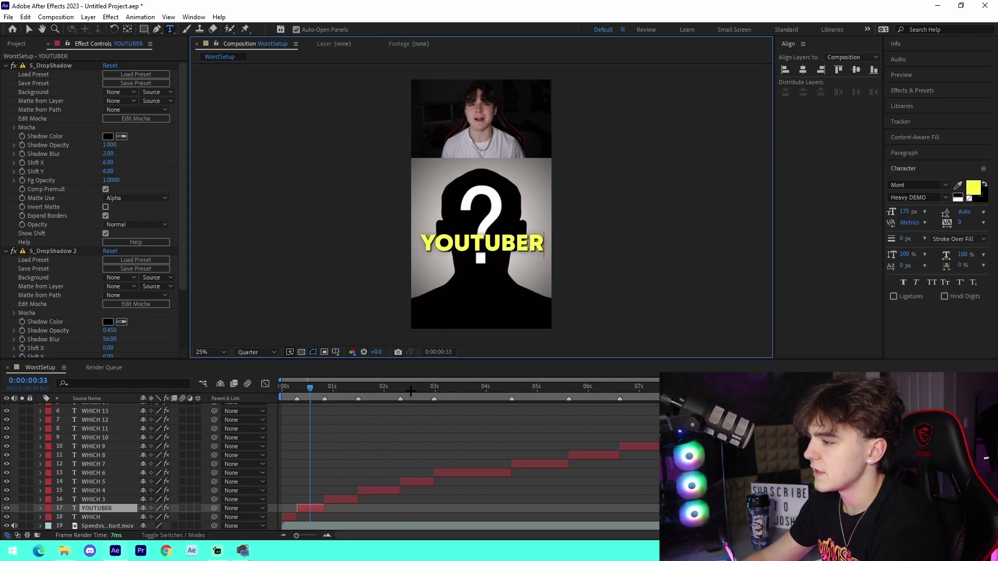
{"action": "left_click", "coordinate": [332, 387]}
{"action": "double_click", "coordinate": [465, 240]}
{"action": "type", "text": "HAS"}
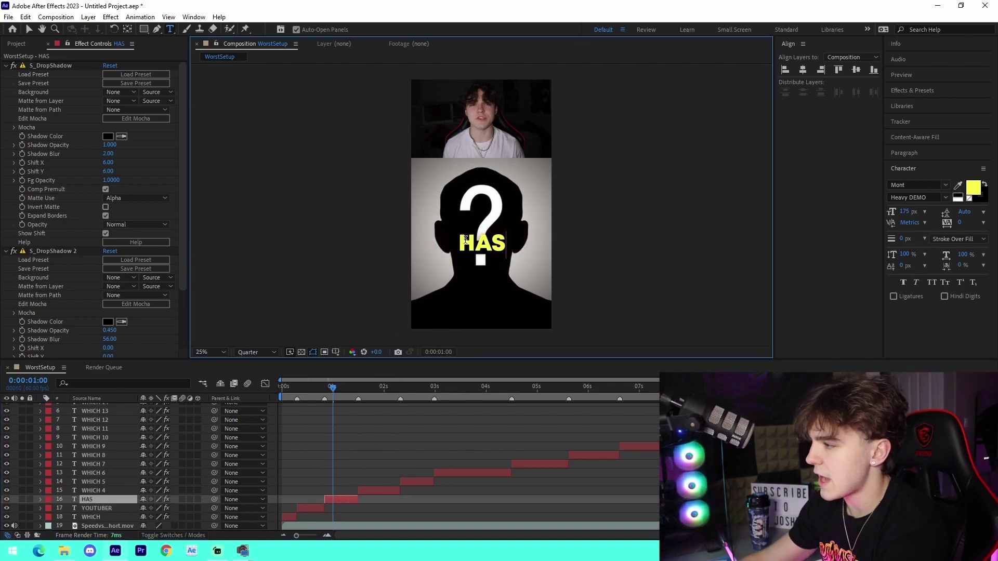
- Replace the text of the fourth and fifth caption segments with THE and WORST
{"action": "left_click", "coordinate": [382, 387]}
{"action": "double_click", "coordinate": [484, 242]}
{"action": "type", "text": "THE"}
{"action": "left_click", "coordinate": [411, 387]}
{"action": "double_click", "coordinate": [483, 242]}
{"action": "type", "text": "WORSY^"}
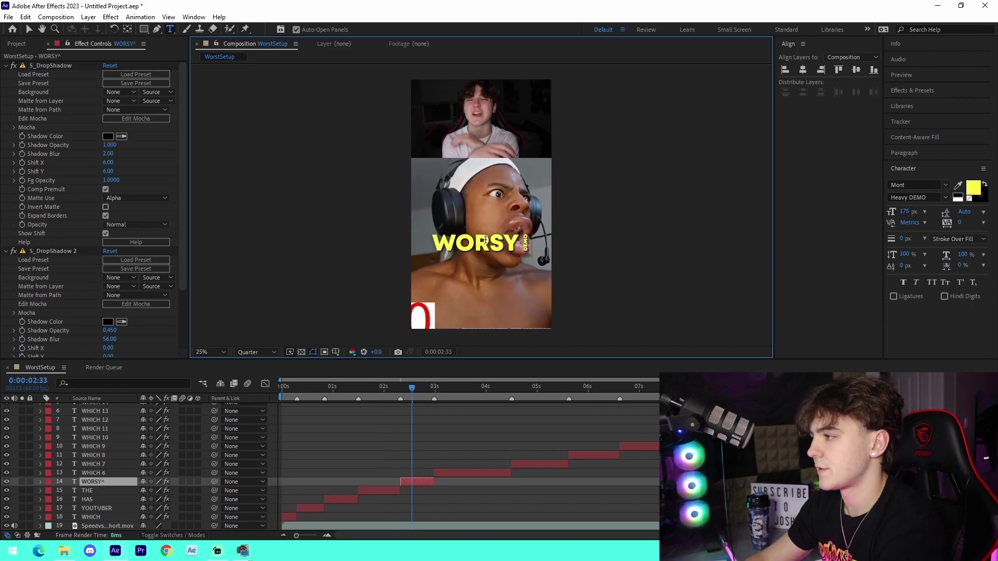
{"action": "key", "text": "BackSpace"}
{"action": "type", "text": "T"}
- Change the sixth caption segment, starting at the 3-second marker, to read SETUP
{"action": "left_click", "coordinate": [458, 387]}
{"action": "double_click", "coordinate": [484, 242]}
{"action": "type", "text": "SETIUP"}
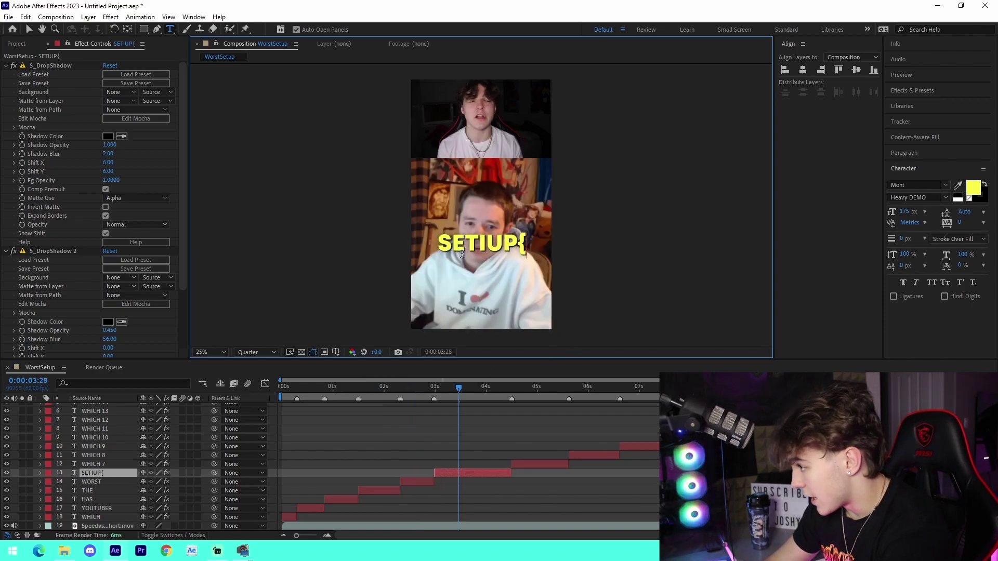
{"action": "key", "text": "BackSpace"}
{"action": "key", "text": "BackSpace"}
{"action": "key", "text": "BackSpace"}
{"action": "type", "text": "UP"}
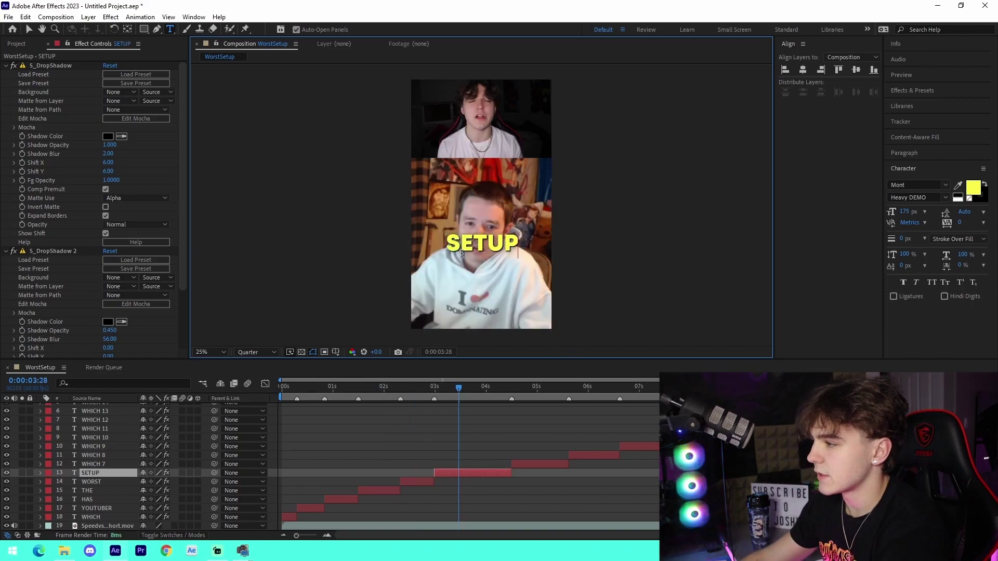
- Preview the reworded captions from the beginning and return the playhead to the start of the composition
{"action": "left_click", "coordinate": [305, 405]}
{"action": "key", "text": "Home"}
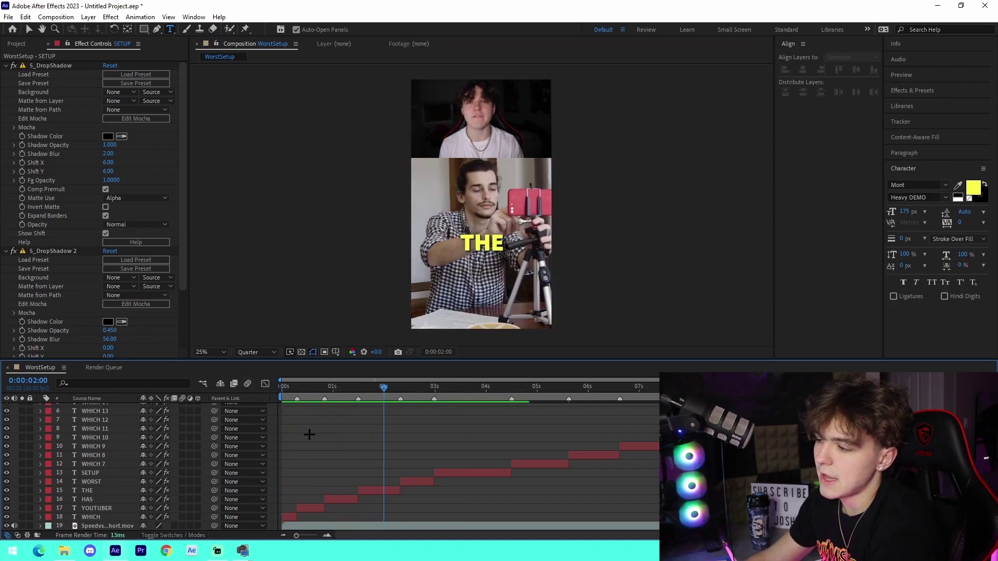
{"action": "left_click", "coordinate": [283, 387]}
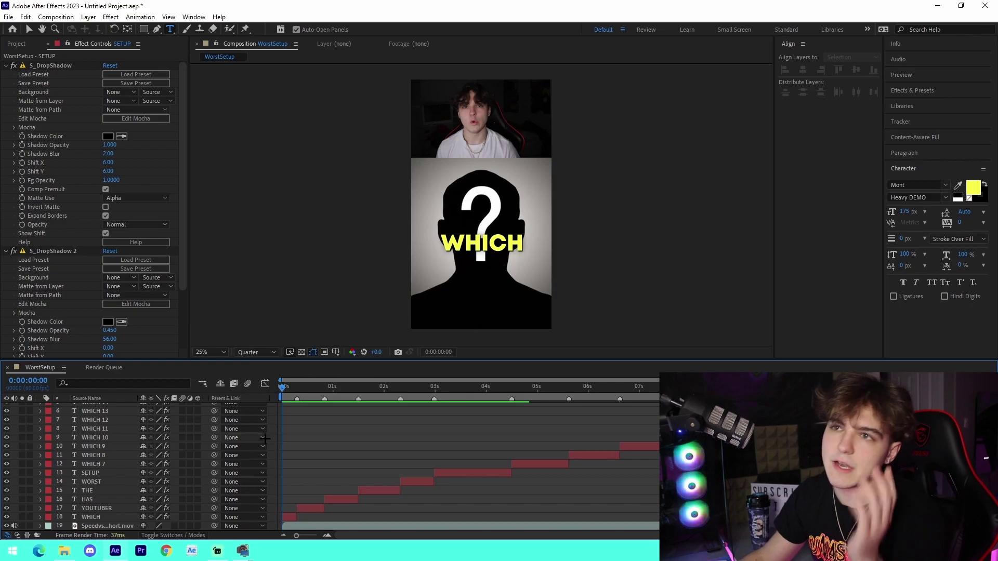
- Apply the recent animation preset SubtitleContentJan2023 to the first WHICH caption layer at the start of the composition
{"action": "left_click", "coordinate": [289, 518]}
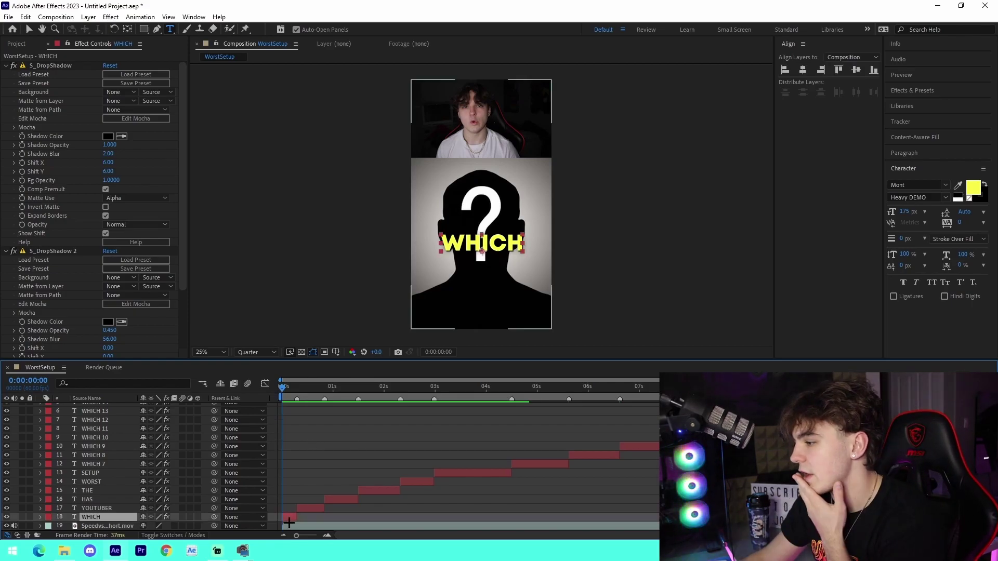
{"action": "left_click", "coordinate": [327, 536]}
{"action": "left_click", "coordinate": [141, 16]}
{"action": "mouse_move", "coordinate": [177, 52]}
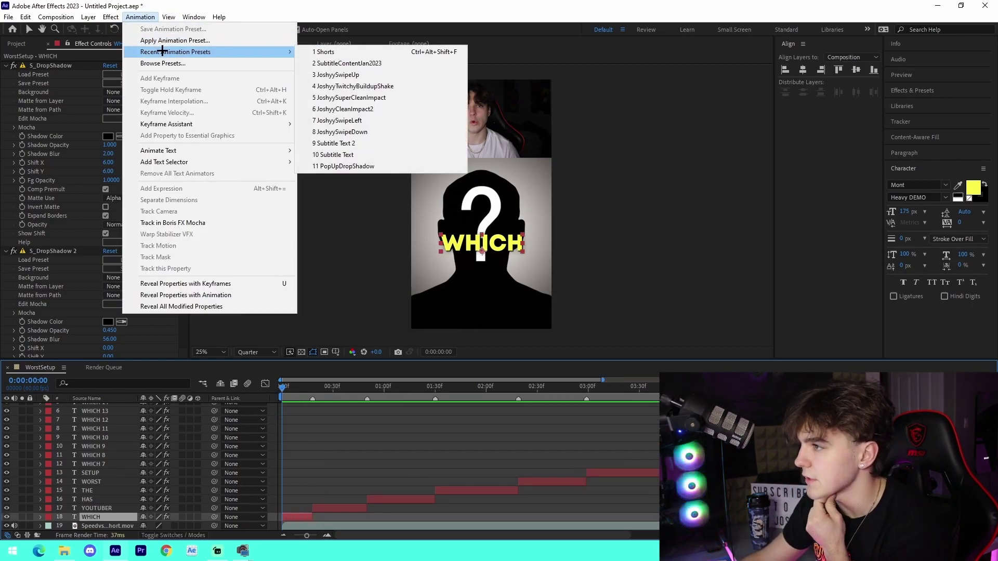
{"action": "left_click", "coordinate": [337, 63]}
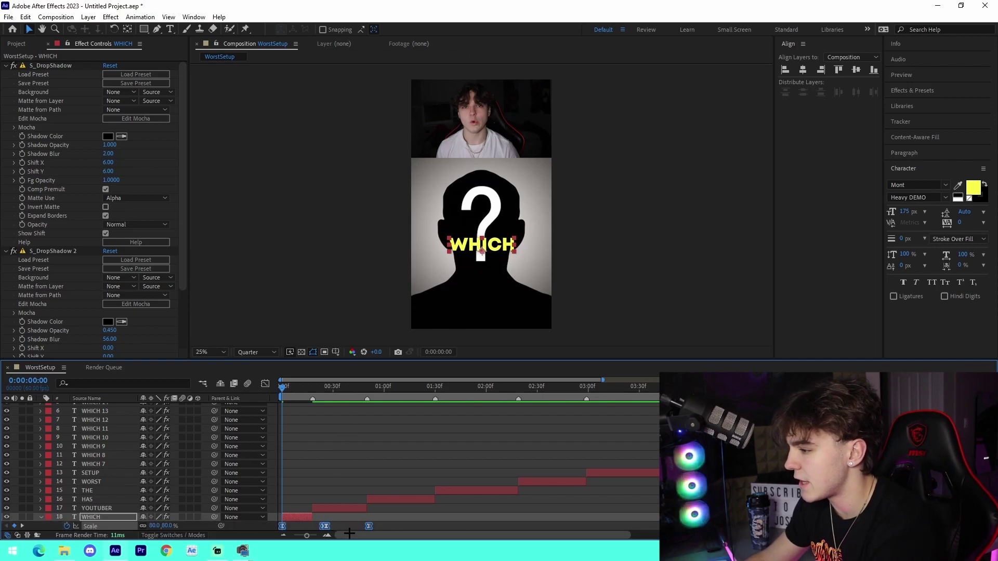
- Compress the WHICH layer's scale keyframes so the last one falls at the layer's end, 0:18
{"action": "scroll", "coordinate": [345, 511], "scroll_direction": "up", "scroll_amount": 2}
{"action": "left_click_drag", "start_coordinate": [346, 511], "coordinate": [301, 519]}
{"action": "left_click", "coordinate": [369, 524]}
{"action": "left_click_drag", "start_coordinate": [451, 523], "coordinate": [344, 519]}
{"action": "left_click", "coordinate": [316, 441]}
{"action": "left_click_drag", "start_coordinate": [292, 394], "coordinate": [285, 394]}
{"action": "left_click_drag", "start_coordinate": [292, 526], "coordinate": [288, 526]}
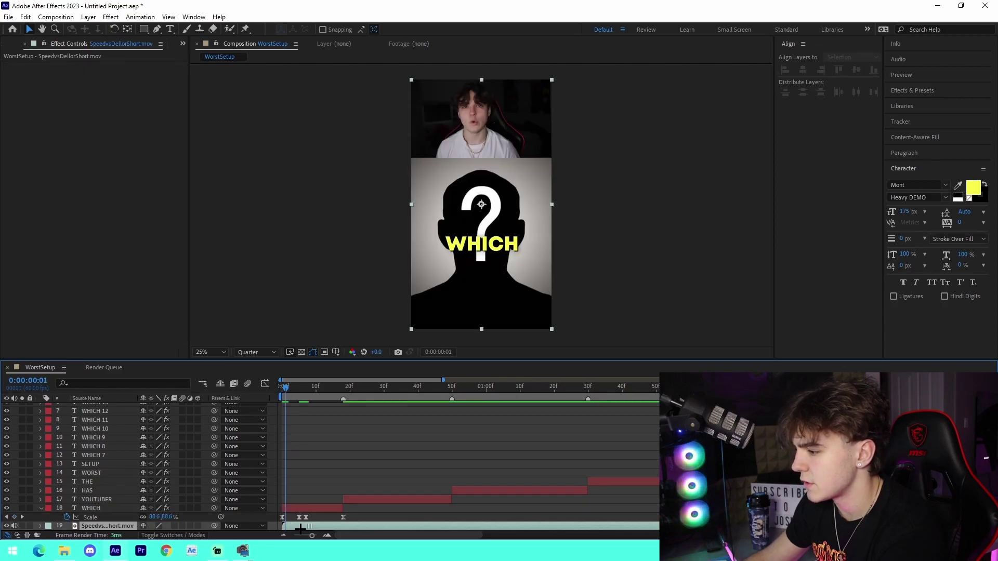
- Check the WHICH scale animation and shift its two middle scale keyframes later, to about frames 7 and 9
{"action": "left_click", "coordinate": [302, 458]}
{"action": "left_click_drag", "start_coordinate": [285, 392], "coordinate": [279, 521]}
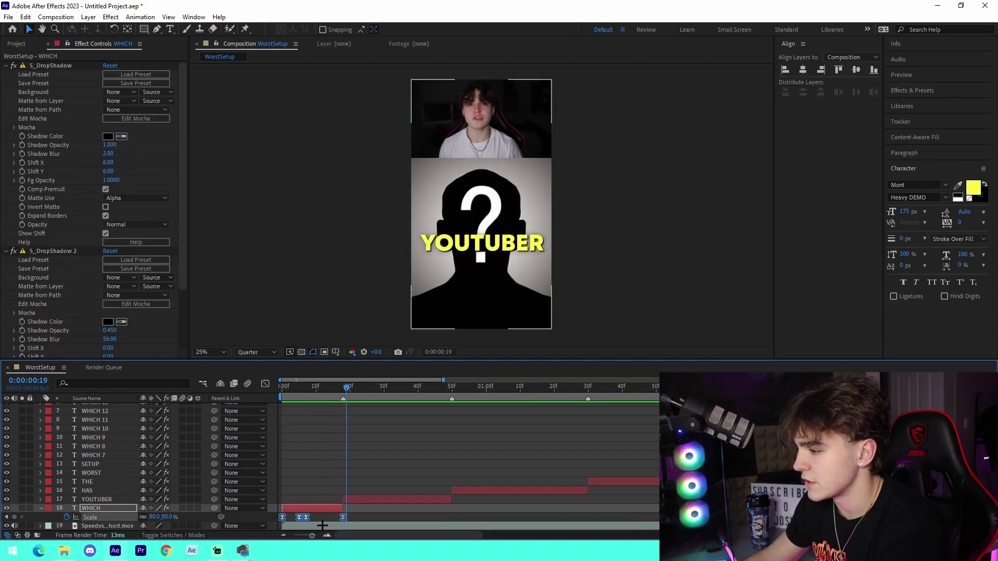
{"action": "left_click", "coordinate": [303, 481]}
{"action": "left_click", "coordinate": [300, 518]}
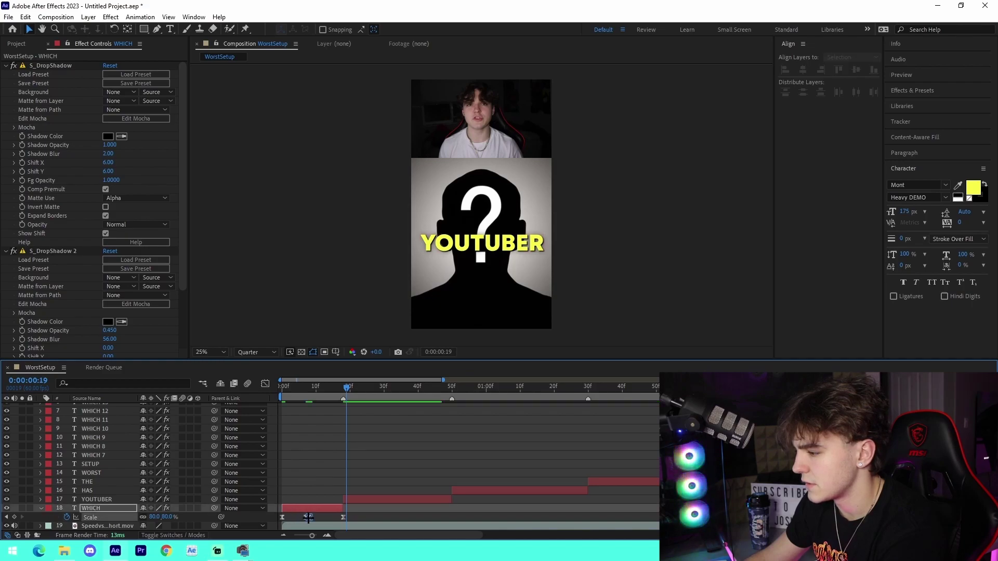
{"action": "left_click_drag", "start_coordinate": [310, 517], "coordinate": [313, 517]}
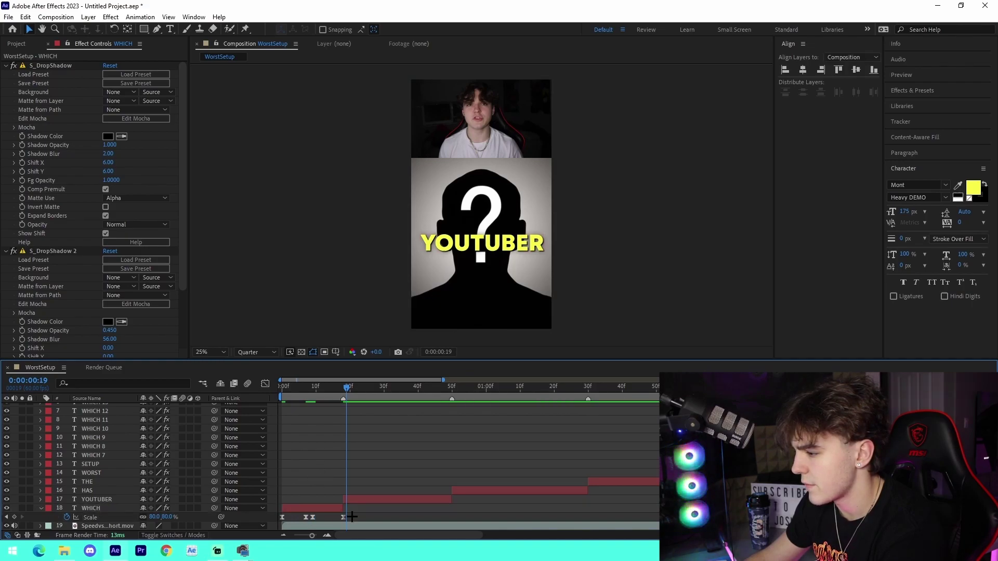
- Paste the scale keyframes onto the YOUTUBER layer at 0:18 and spread them to its end, with the middle pair around frame 30
{"action": "left_click", "coordinate": [361, 501]}
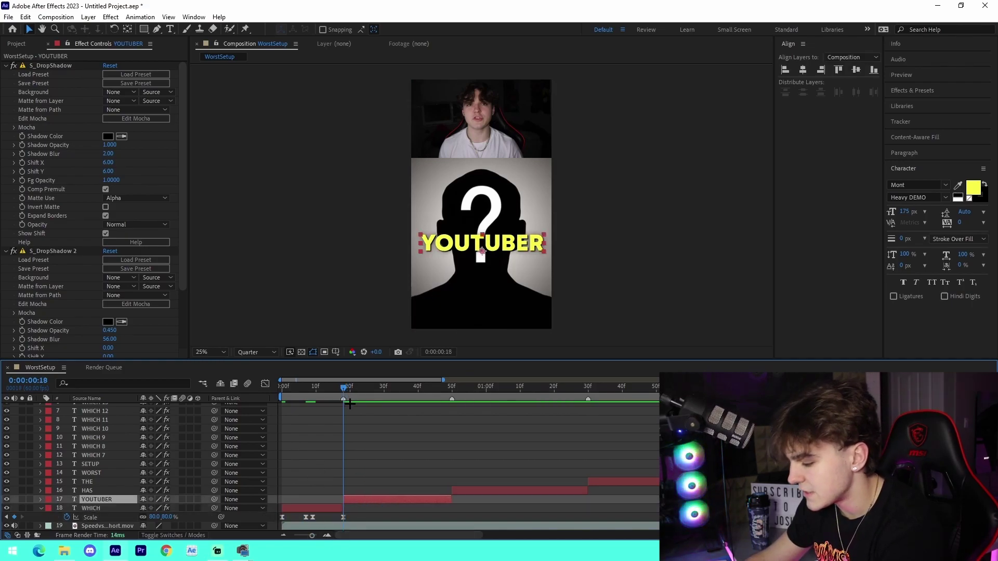
{"action": "key", "text": "ctrl+v"}
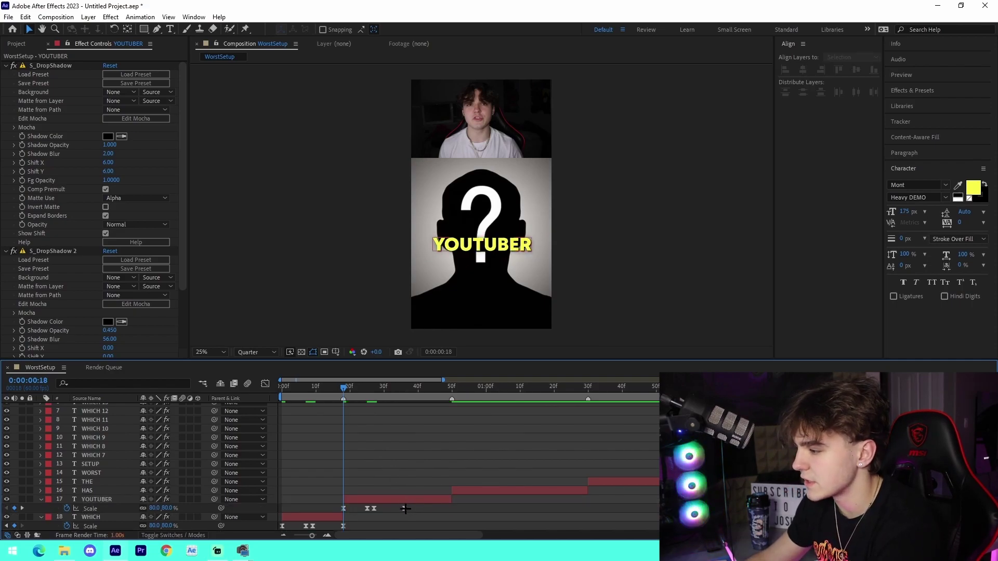
{"action": "left_click_drag", "start_coordinate": [405, 509], "coordinate": [363, 505]}
{"action": "left_click_drag", "start_coordinate": [374, 510], "coordinate": [391, 511]}
- Paste the scale keyframes onto the HAS layer at 0:50 and move the last one to the layer's end, 1:30
{"action": "left_click", "coordinate": [452, 389]}
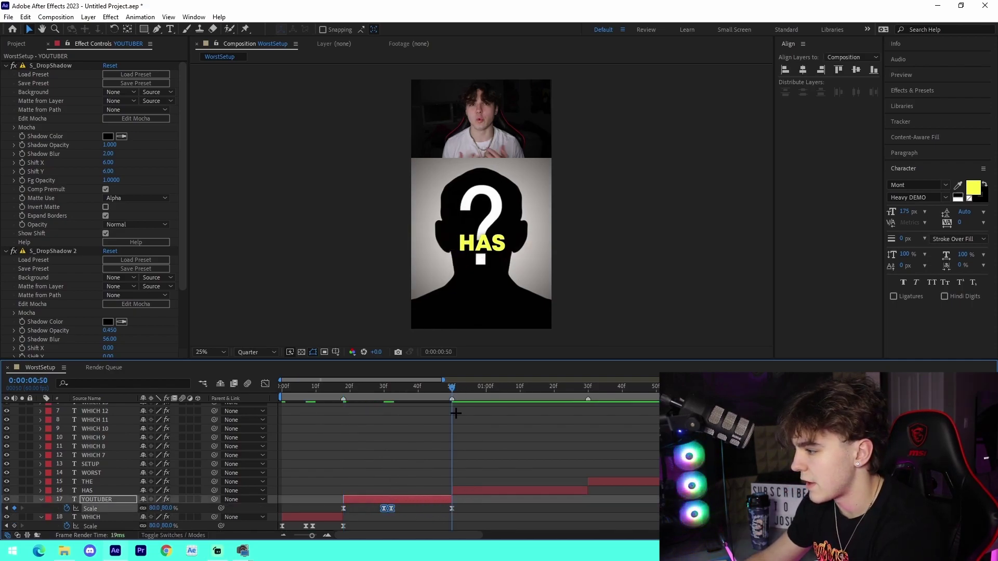
{"action": "left_click", "coordinate": [473, 489]}
{"action": "key", "text": "ctrl+v"}
{"action": "left_click", "coordinate": [520, 503]}
{"action": "left_click_drag", "start_coordinate": [513, 500], "coordinate": [588, 501]}
{"action": "left_click", "coordinate": [522, 507]}
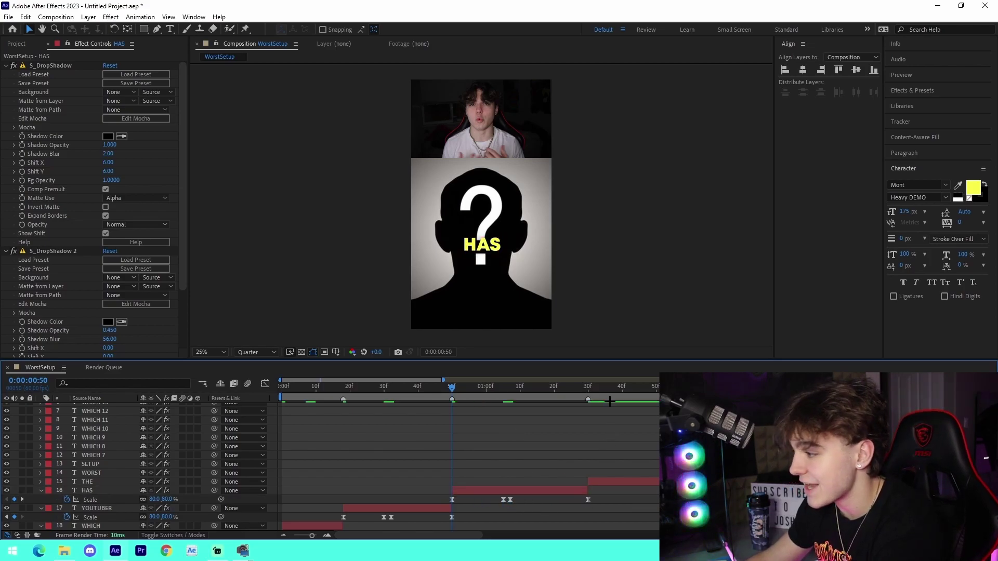
- Paste the scale keyframes onto the THE layer at 1:30 and delete the pasted ones after the first
{"action": "left_click", "coordinate": [589, 390]}
{"action": "left_click", "coordinate": [626, 481]}
{"action": "key", "text": "ctrl+v"}
{"action": "key", "text": "ctrl+v"}
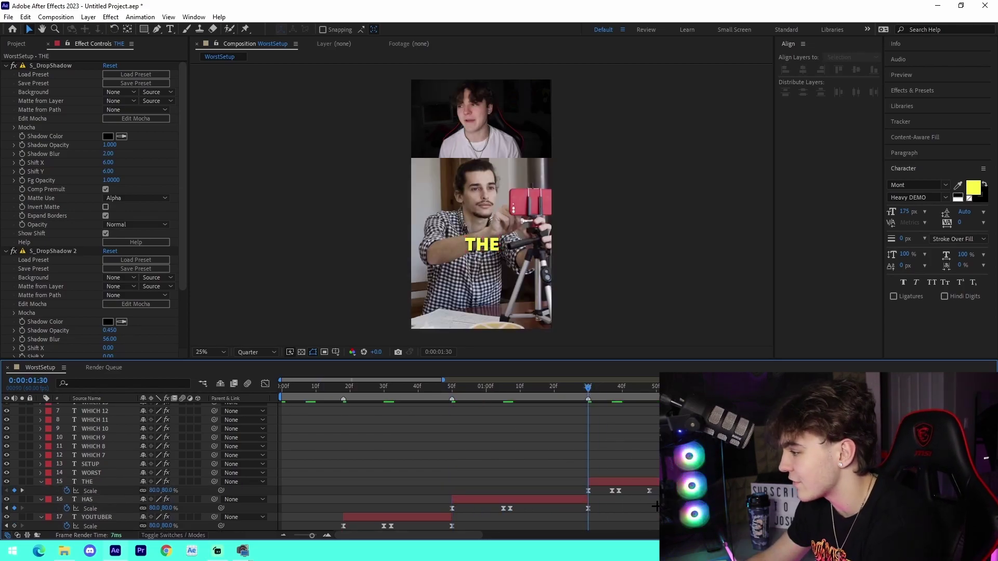
{"action": "key", "text": "Delete"}
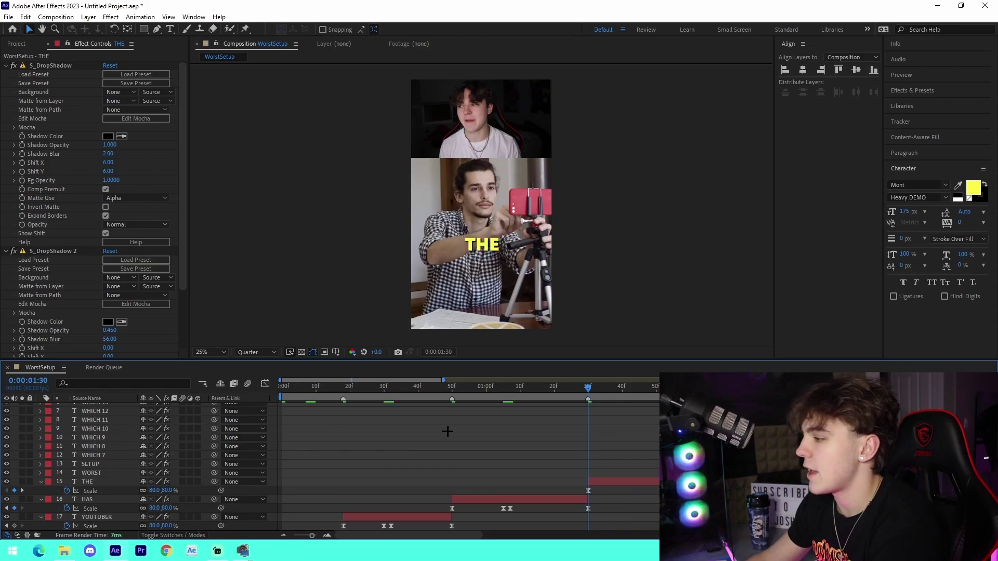
- Save the project as WorstSample in the Josh's YT Vids folder
{"action": "key", "text": "ctrl+s"}
{"action": "type", "text": "WorstSample"}
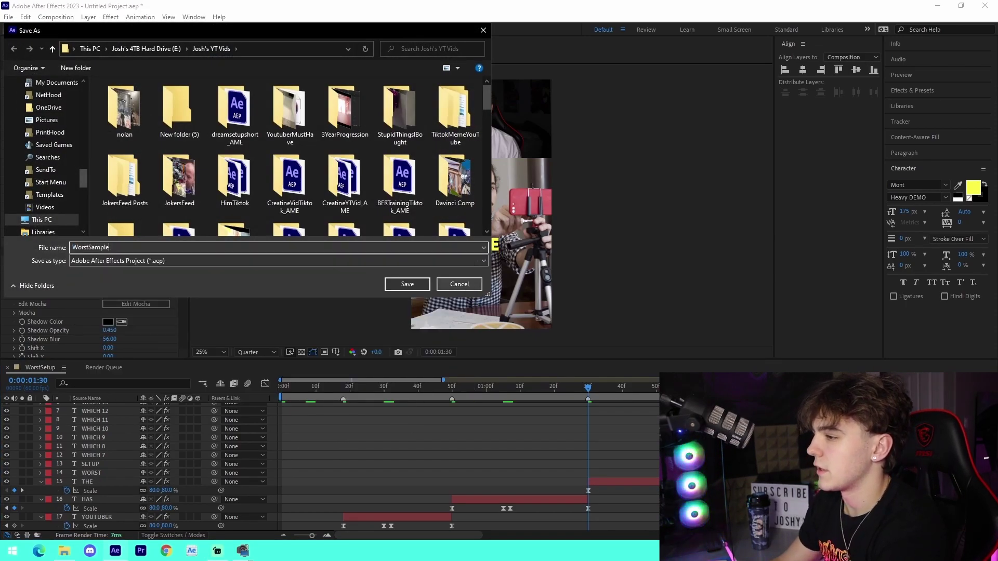
{"action": "key", "text": "Return"}
{"action": "key", "text": "space"}
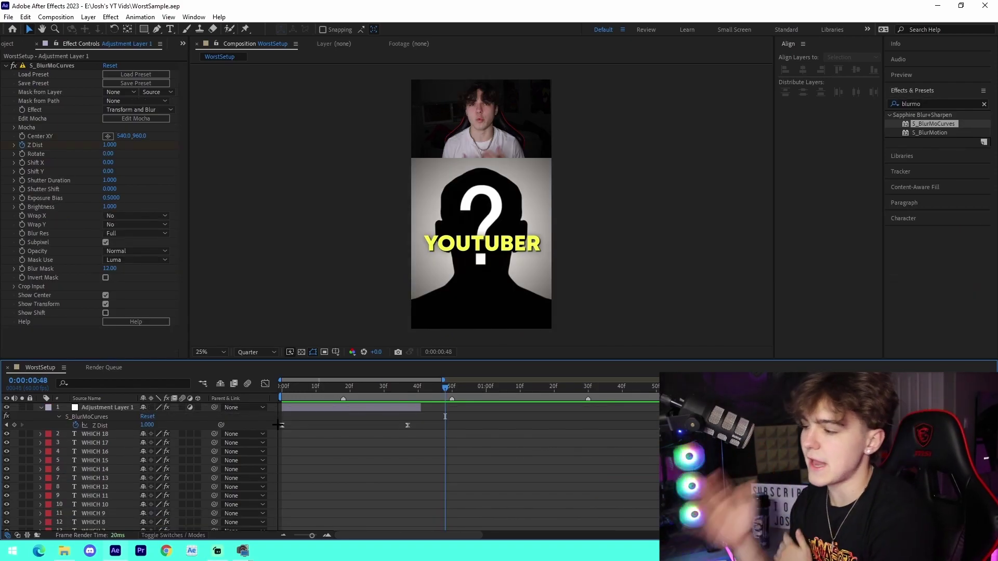
- Collapse Adjustment Layer 1's properties and review the staggered caption layers over a wider stretch of the timeline
{"action": "left_click", "coordinate": [41, 408]}
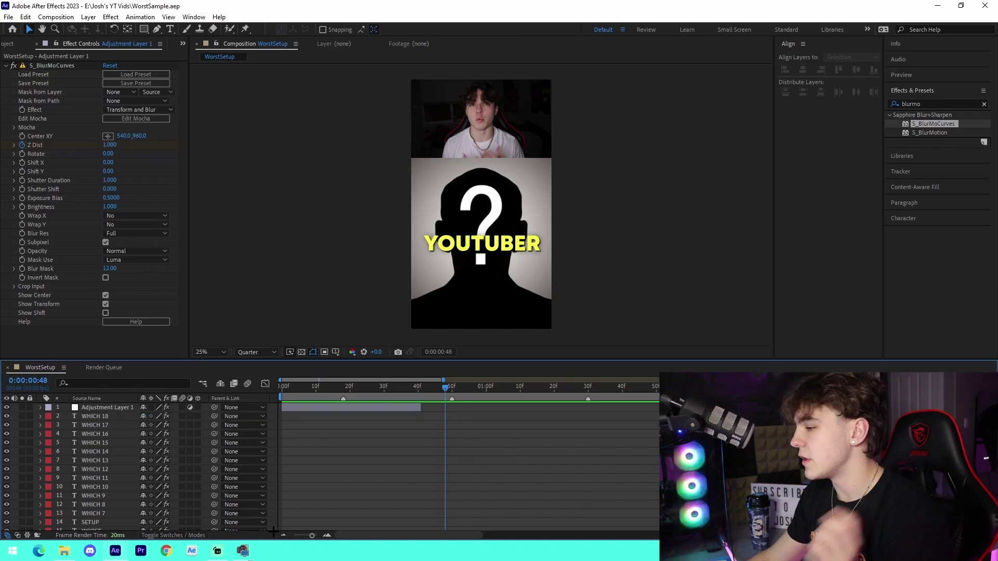
{"action": "left_click_drag", "start_coordinate": [312, 535], "coordinate": [293, 536]}
{"action": "scroll", "coordinate": [483, 457], "scroll_direction": "down", "scroll_amount": 3}
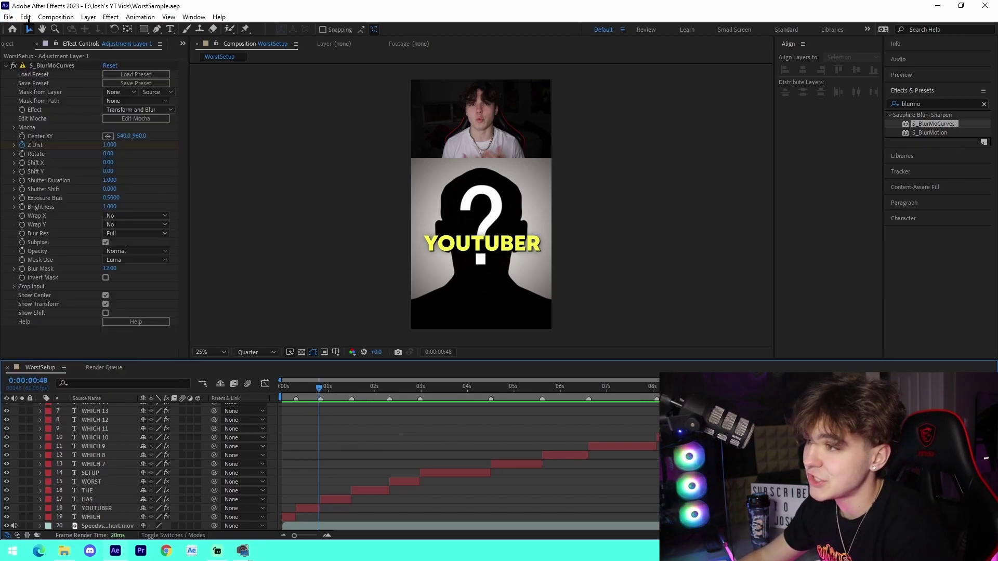
- Open the SpeedShortIsThis project and scrub through its word-by-word captions from the start to about 1:43
{"action": "left_click", "coordinate": [9, 16]}
{"action": "mouse_move", "coordinate": [62, 63]}
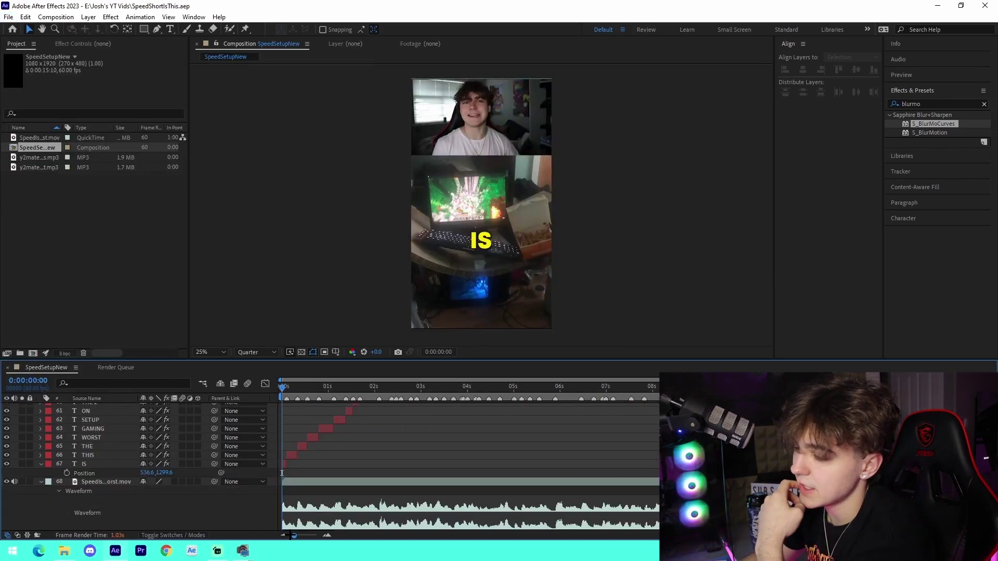
{"action": "scroll", "coordinate": [356, 472], "scroll_direction": "up", "scroll_amount": 1}
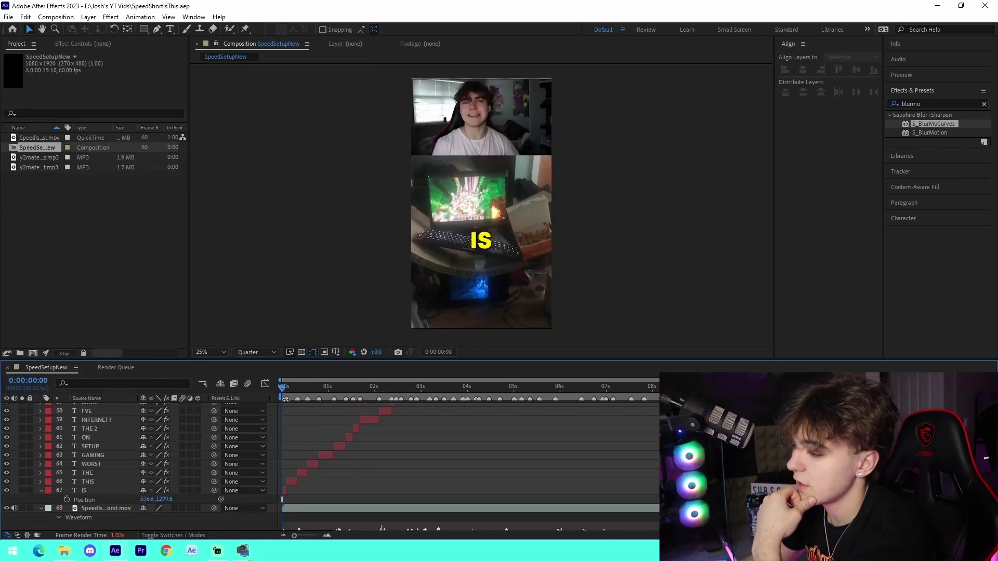
{"action": "left_click_drag", "start_coordinate": [282, 389], "coordinate": [367, 411]}
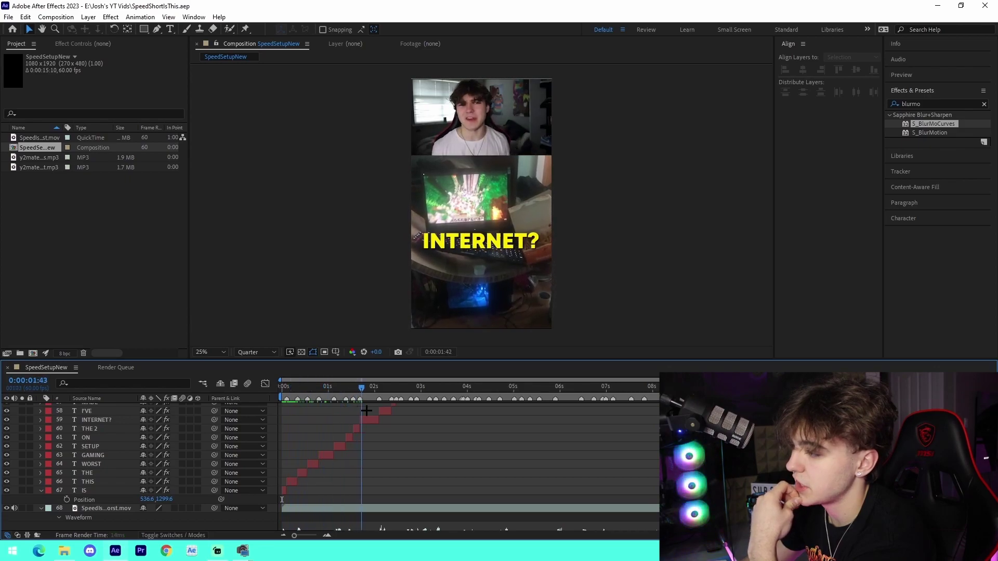
- Check the footage's audio waveform, return to the start, and preview the word-by-word captions through to about 12:22
{"action": "scroll", "coordinate": [478, 466], "scroll_direction": "down", "scroll_amount": 3}
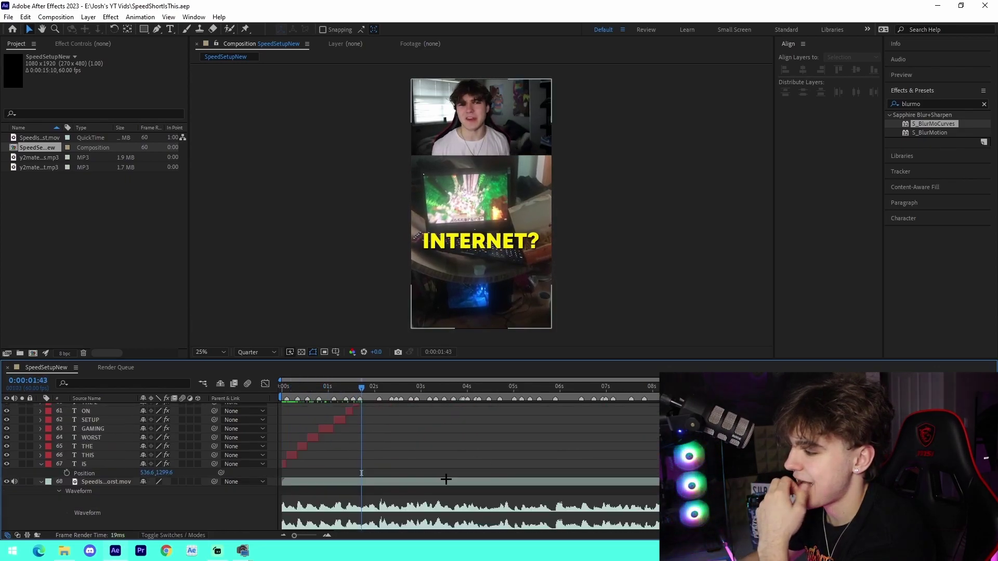
{"action": "left_click_drag", "start_coordinate": [292, 388], "coordinate": [272, 390]}
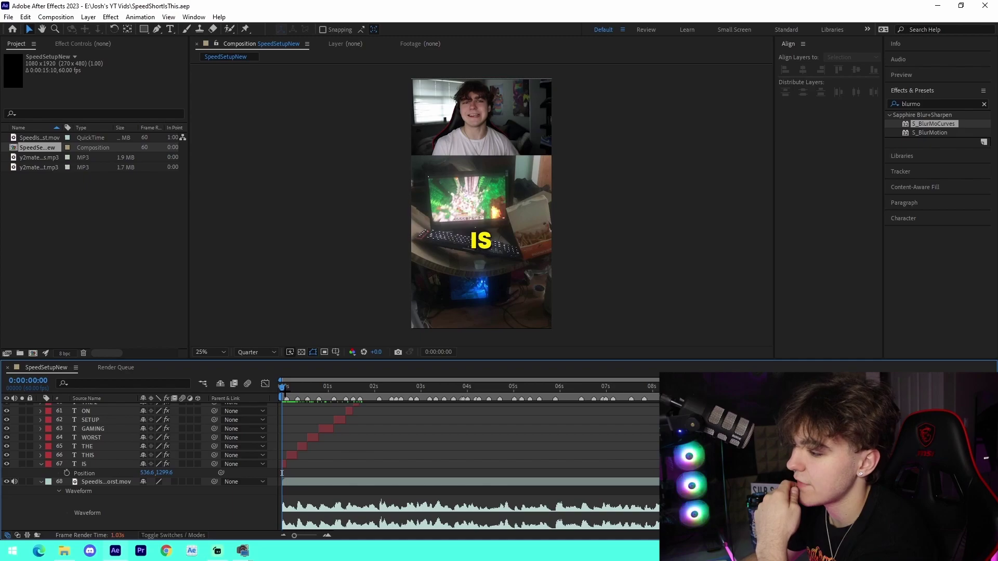
{"action": "key", "text": "space"}
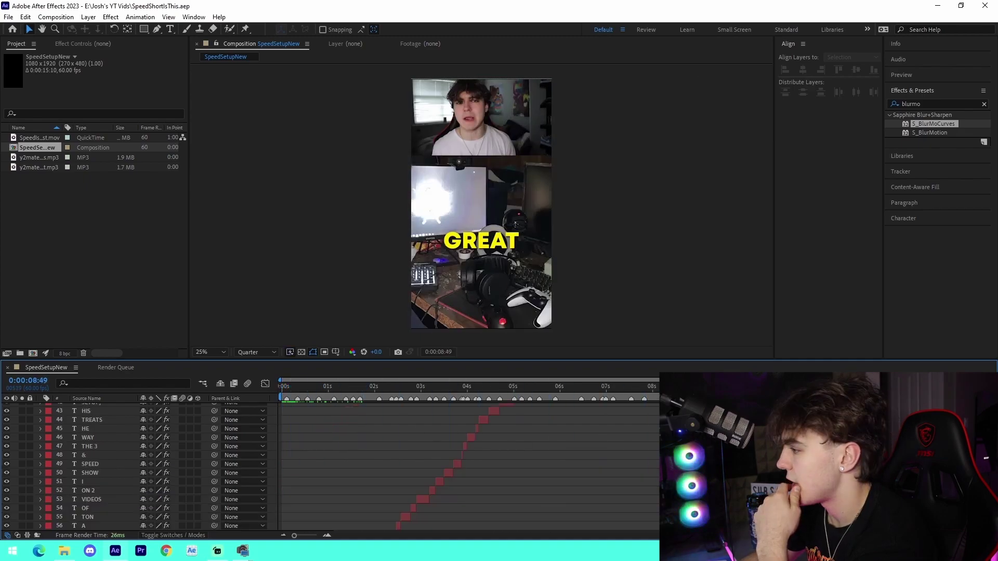
{"action": "left_click_drag", "start_coordinate": [686, 388], "coordinate": [855, 389]}
{"action": "scroll", "coordinate": [497, 413], "scroll_direction": "up", "scroll_amount": 10}
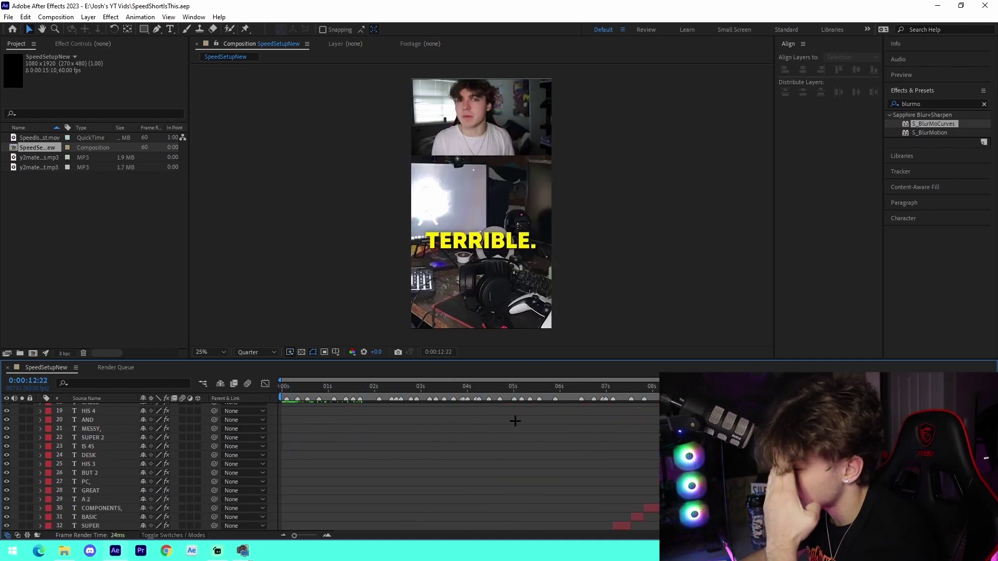
- Review the full stack of staggered caption layers from 1:46 and scrub the composition to about 10:45
{"action": "mouse_move", "coordinate": [379, 386]}
{"action": "left_mouse_down"}
{"action": "mouse_move", "coordinate": [354, 384]}
{"action": "mouse_move", "coordinate": [364, 384]}
{"action": "left_mouse_up"}
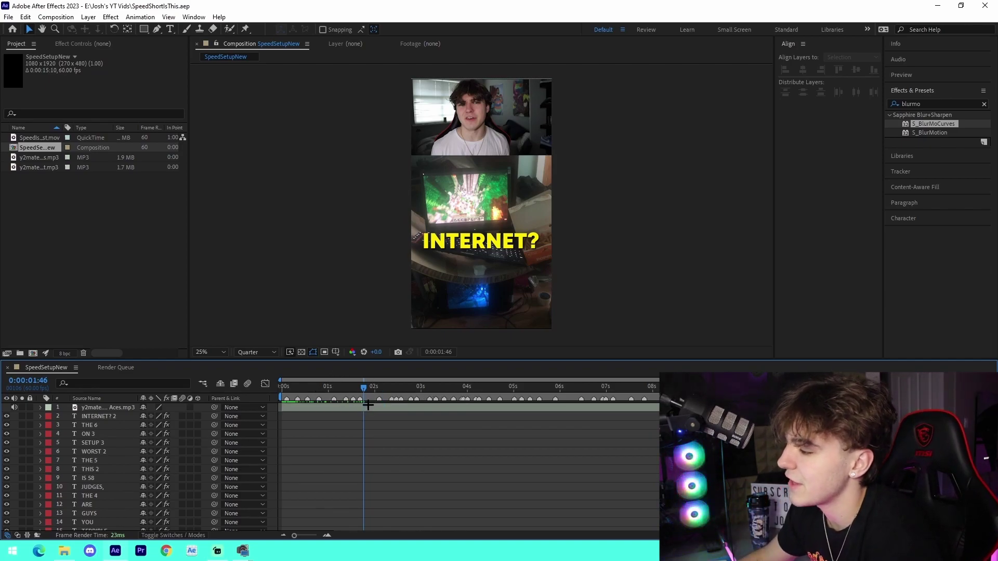
{"action": "scroll", "coordinate": [403, 504], "scroll_direction": "down", "scroll_amount": 15}
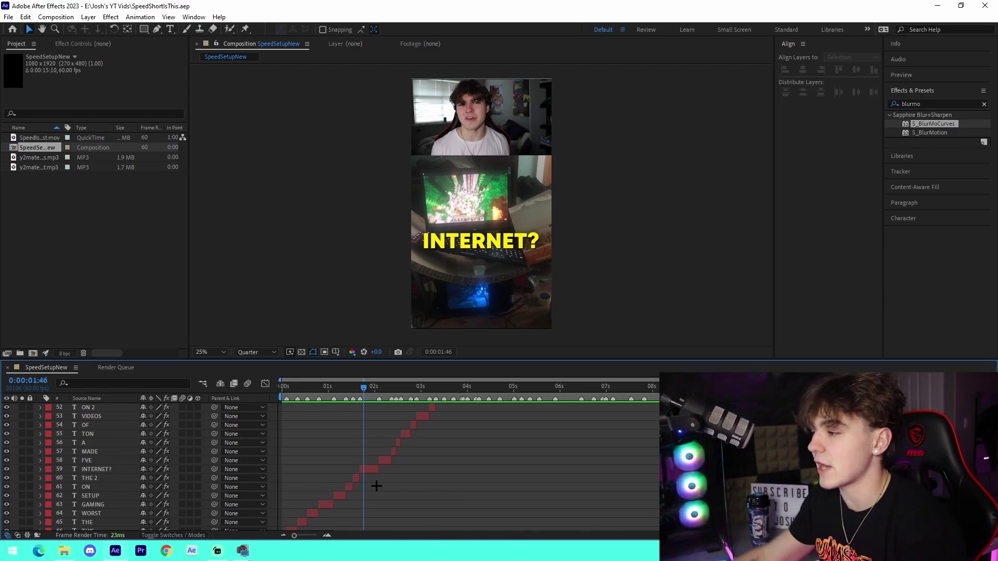
{"action": "left_click_drag", "start_coordinate": [293, 391], "coordinate": [711, 369]}
{"action": "scroll", "coordinate": [530, 415], "scroll_direction": "up", "scroll_amount": 5}
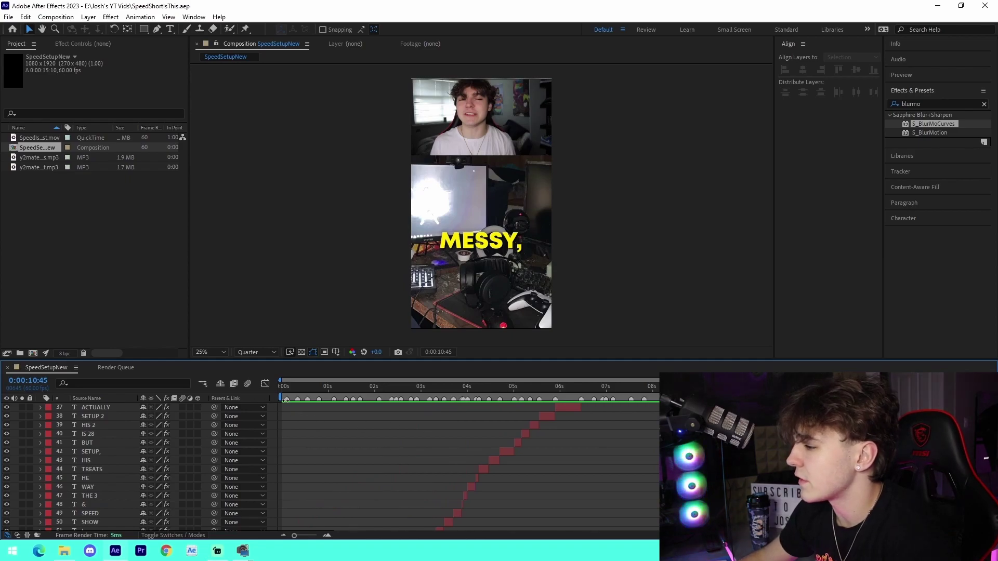
{"action": "scroll", "coordinate": [540, 442], "scroll_direction": "up", "scroll_amount": 12}
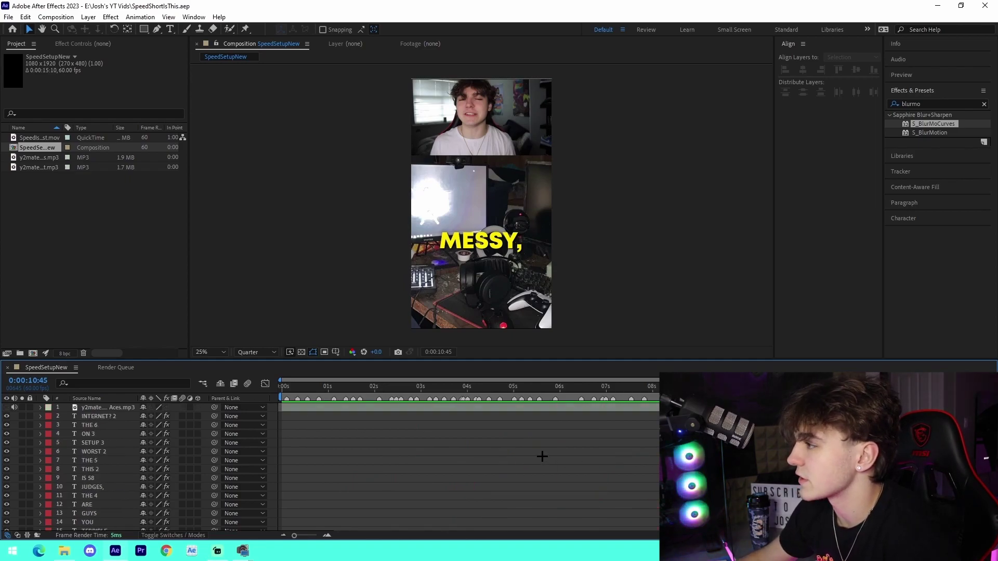